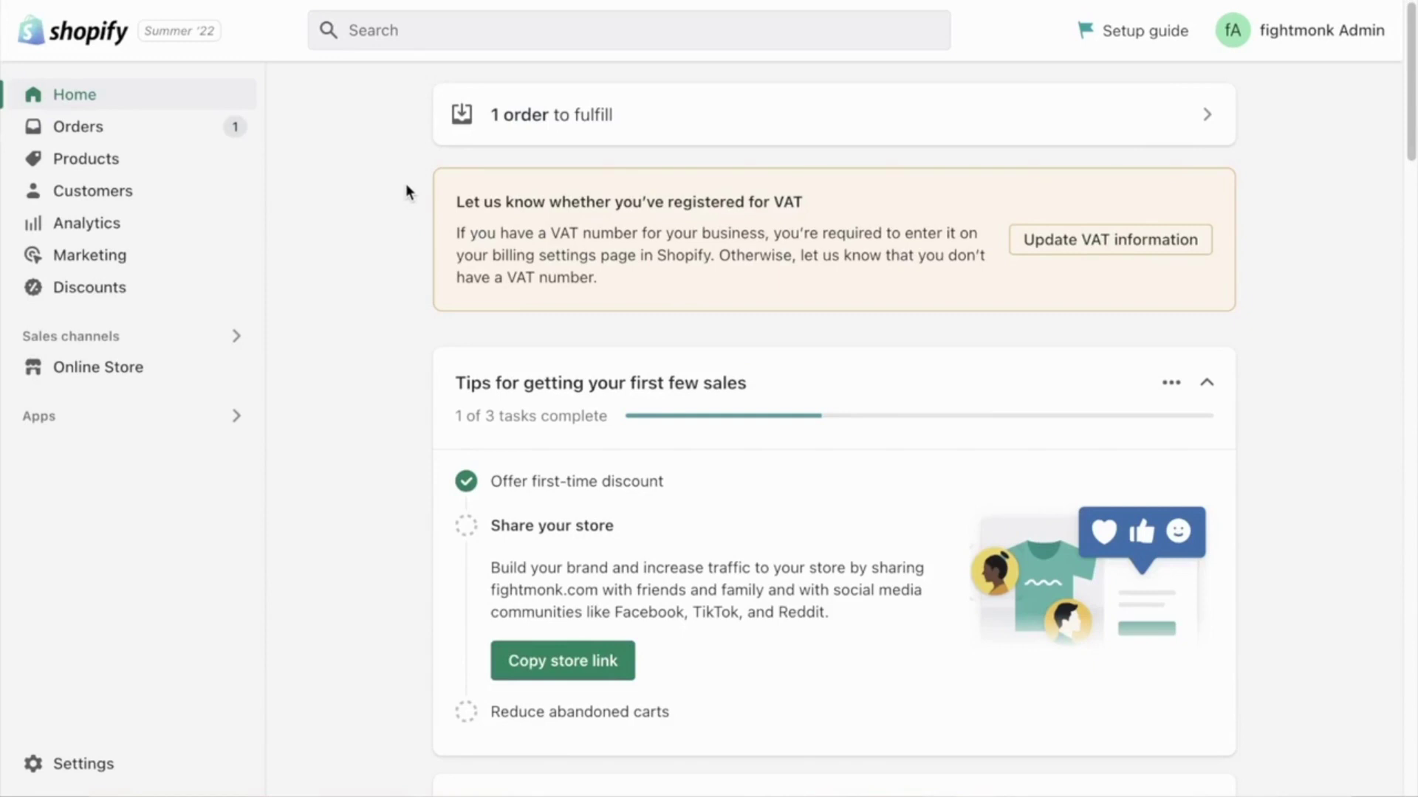
click(824, 116)
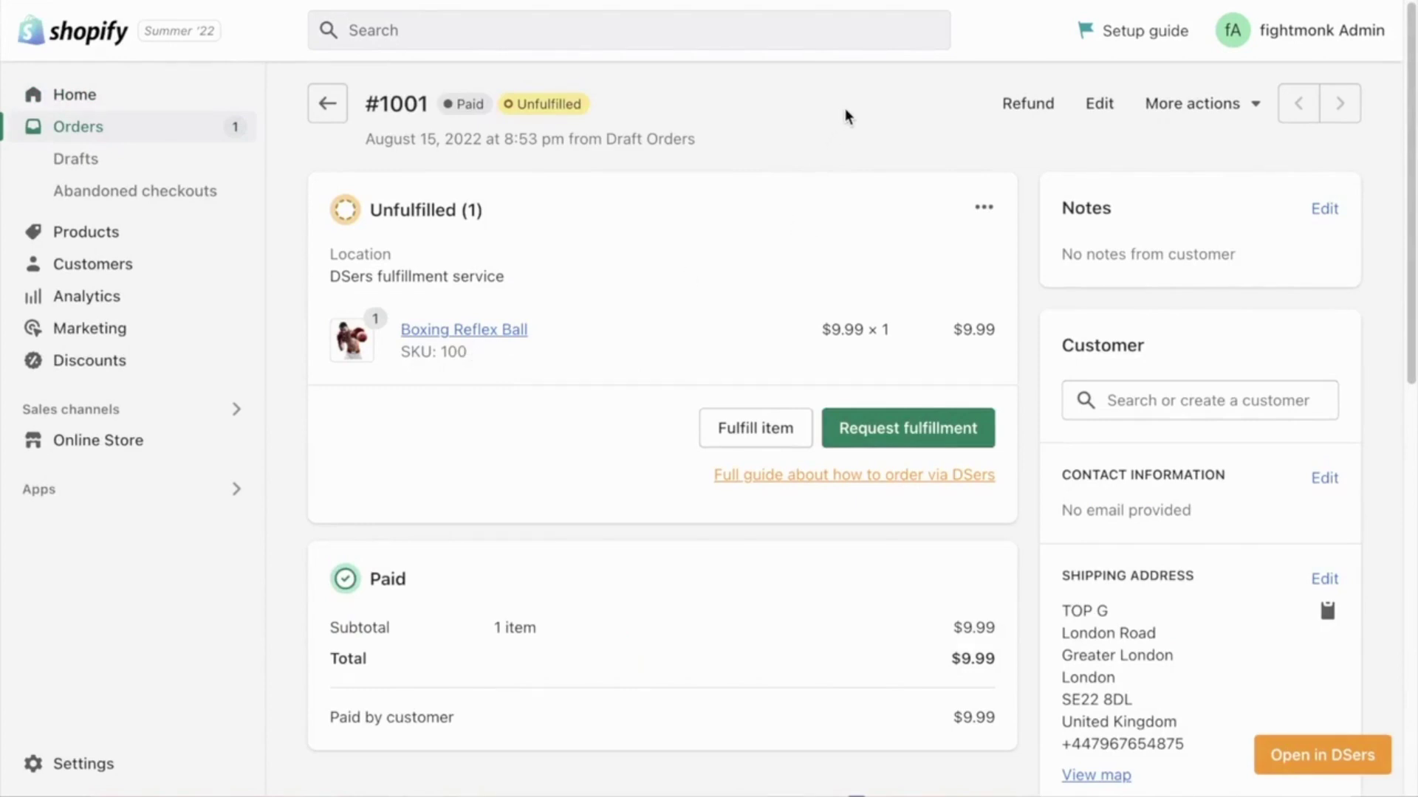
click(1272, 3)
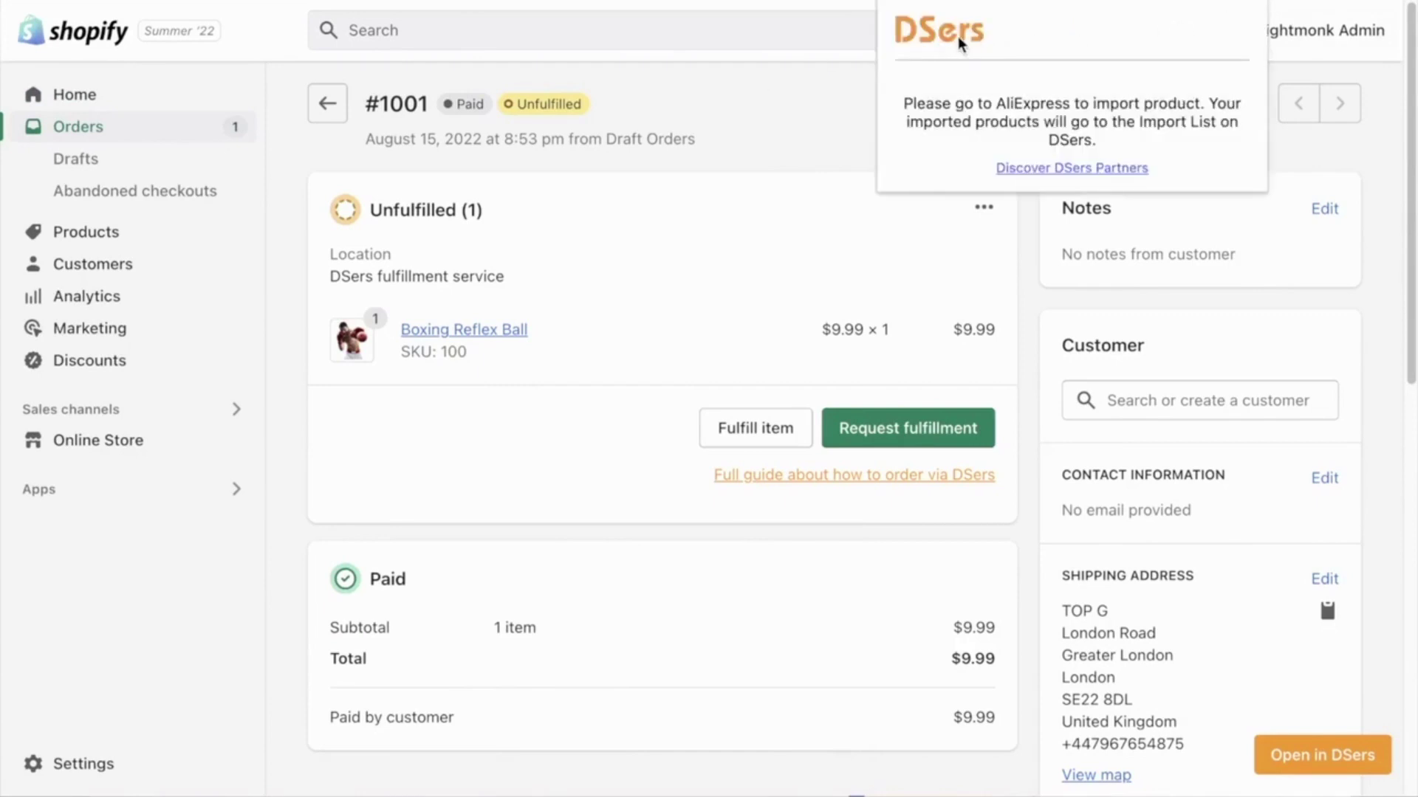
click(818, 107)
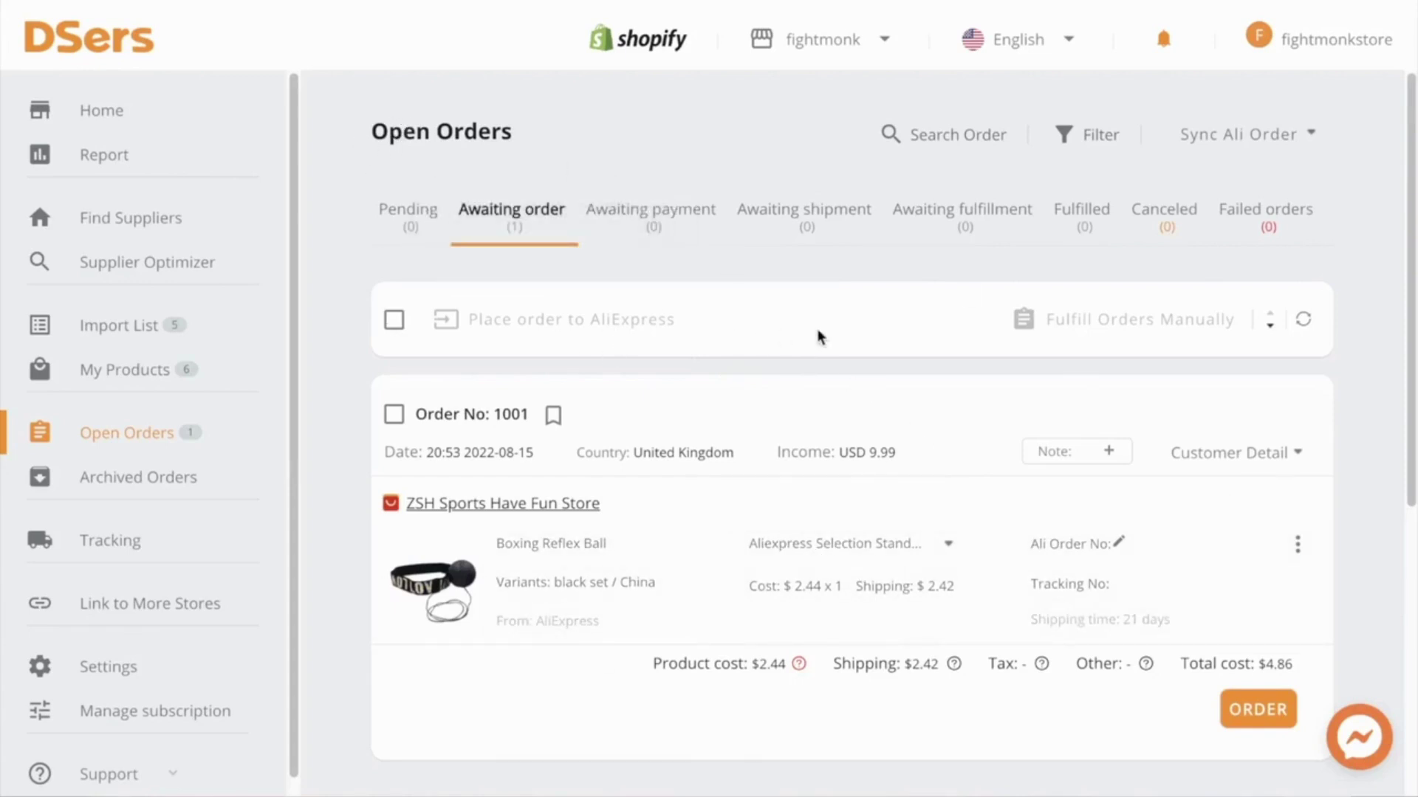
Review order 1001's shipping options and keep AliExpress Selection Standard at US $2.42, 21 days
scroll(817, 336, down, 1)
click(857, 520)
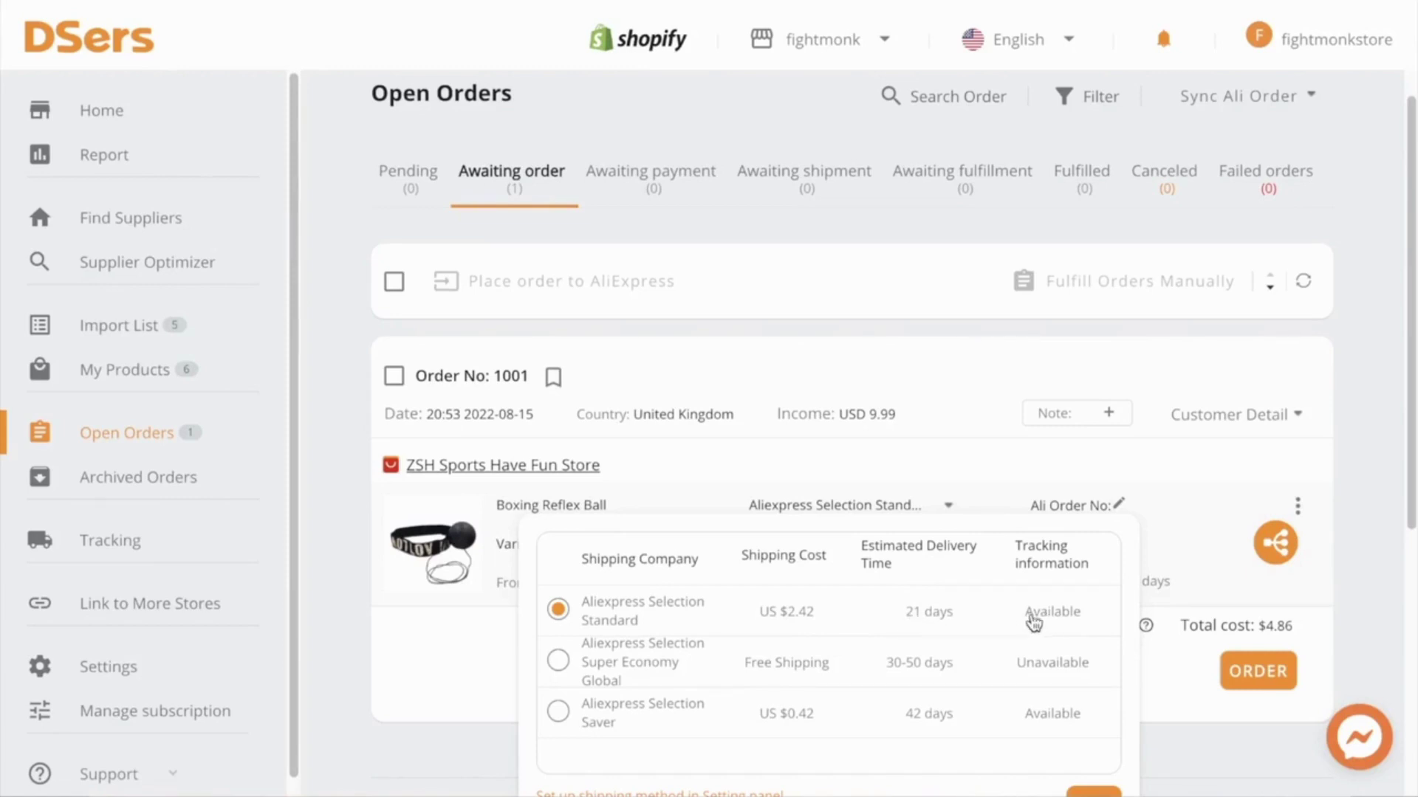
scroll(1034, 596, down, 1)
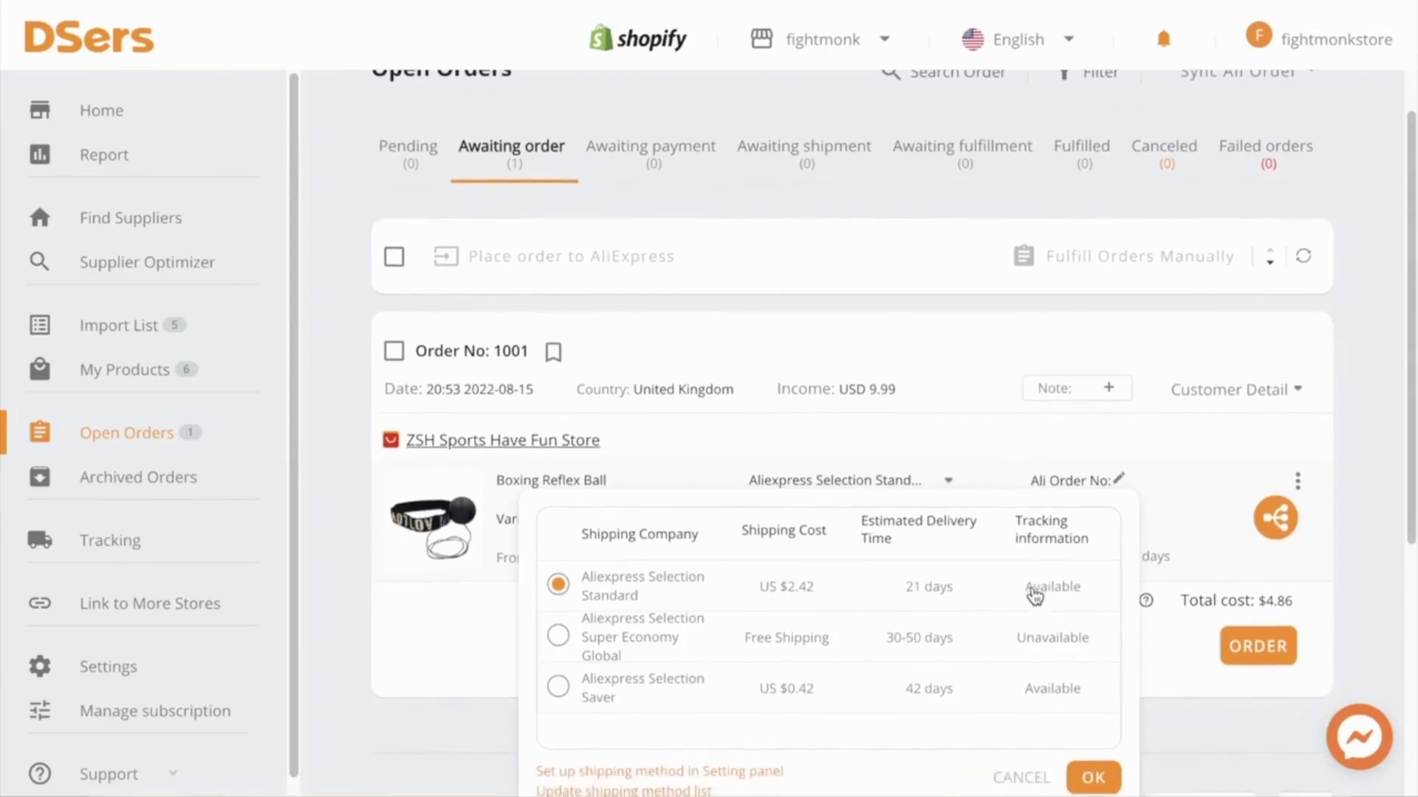
Place order 1001 to AliExpress via API with Selection Standard shipping, moving it to Awaiting payment
click(1092, 775)
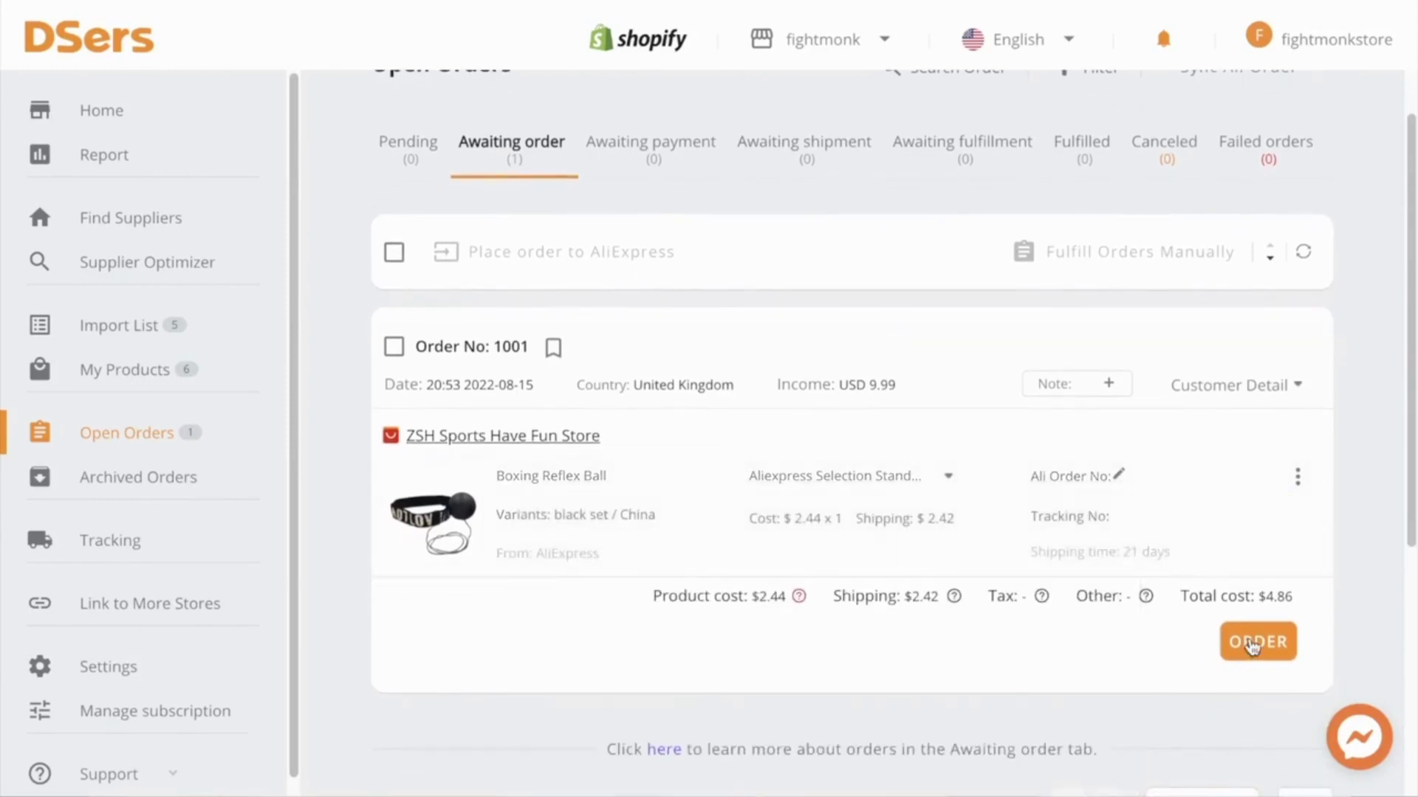
click(1253, 644)
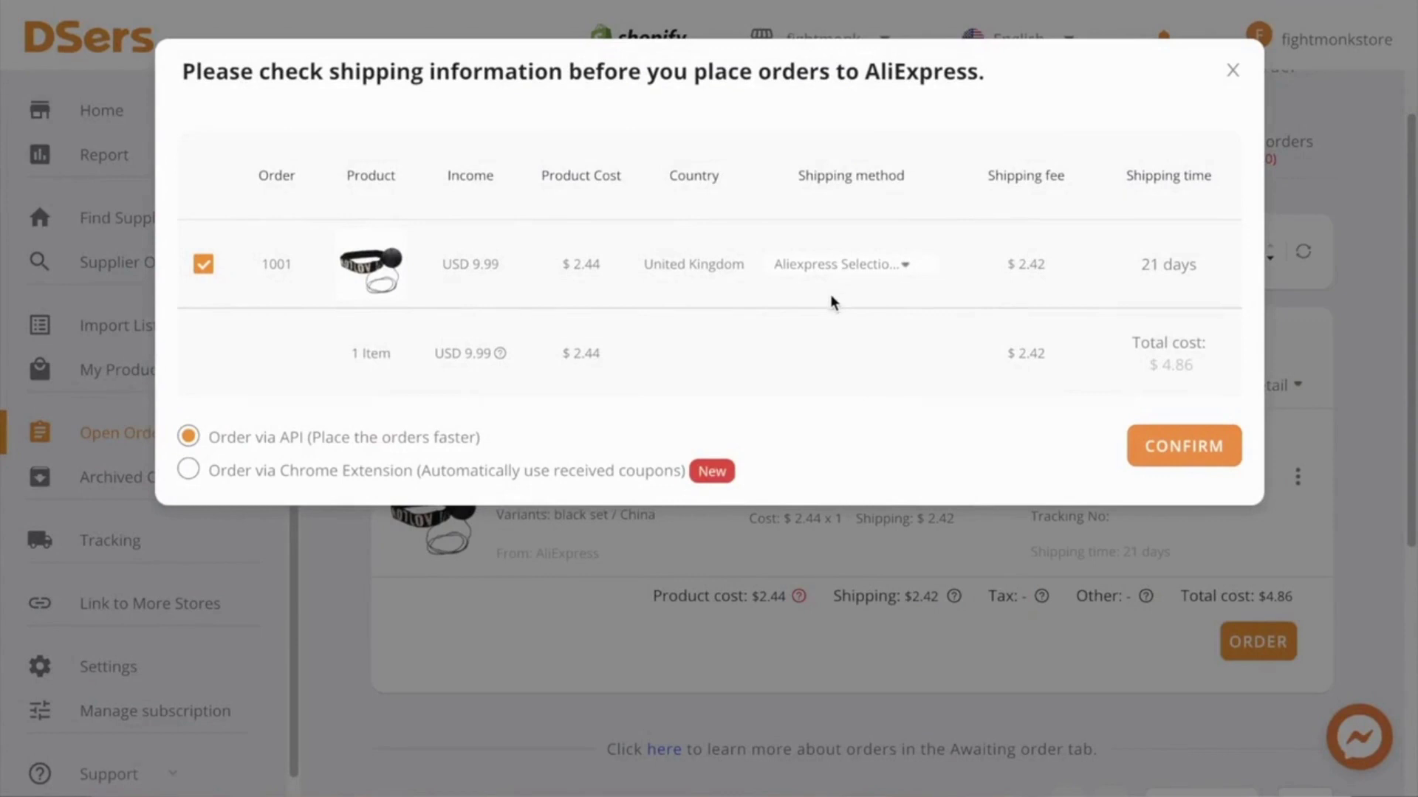
click(1166, 445)
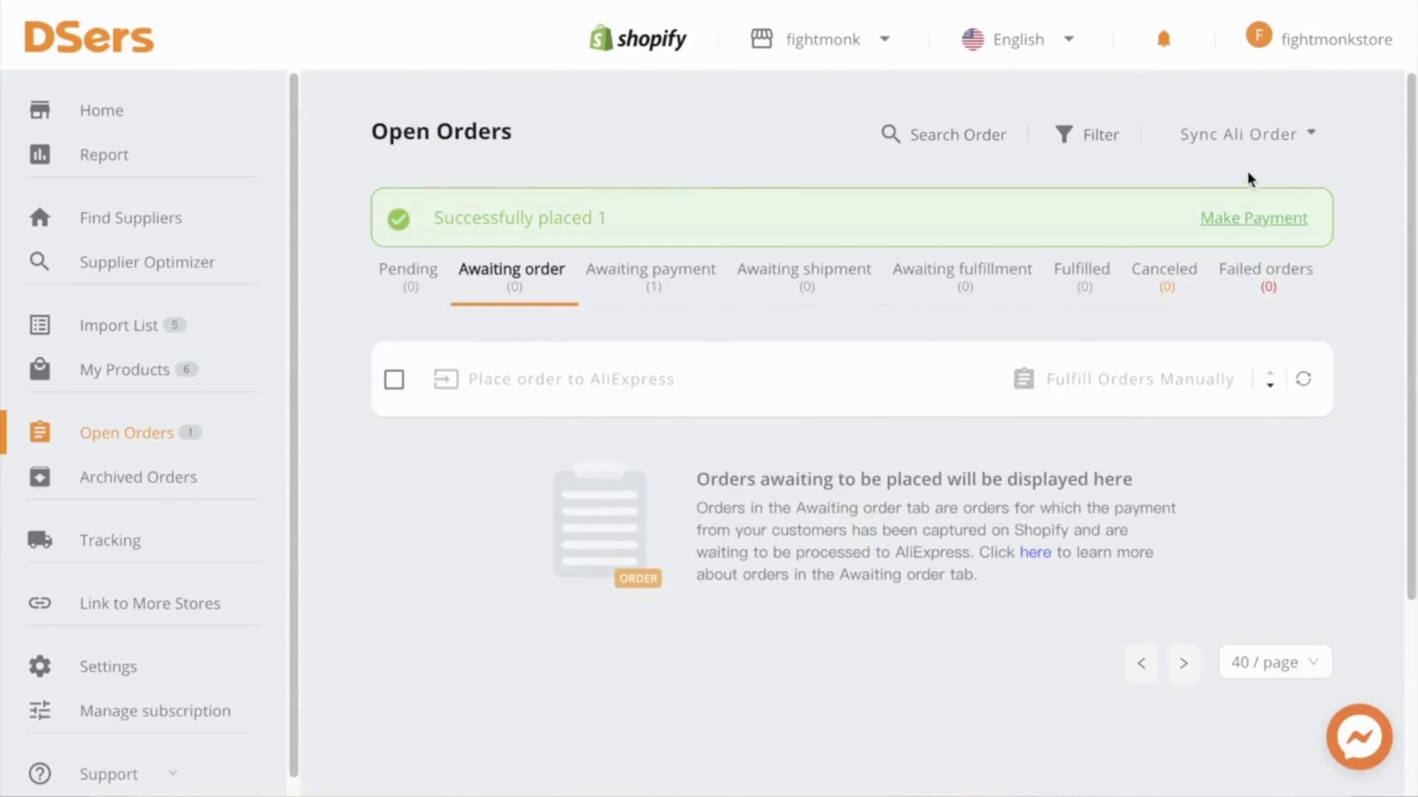
Go to awaiting-payment orders and start paying for the boxing speed ball order on AliExpress
click(1232, 220)
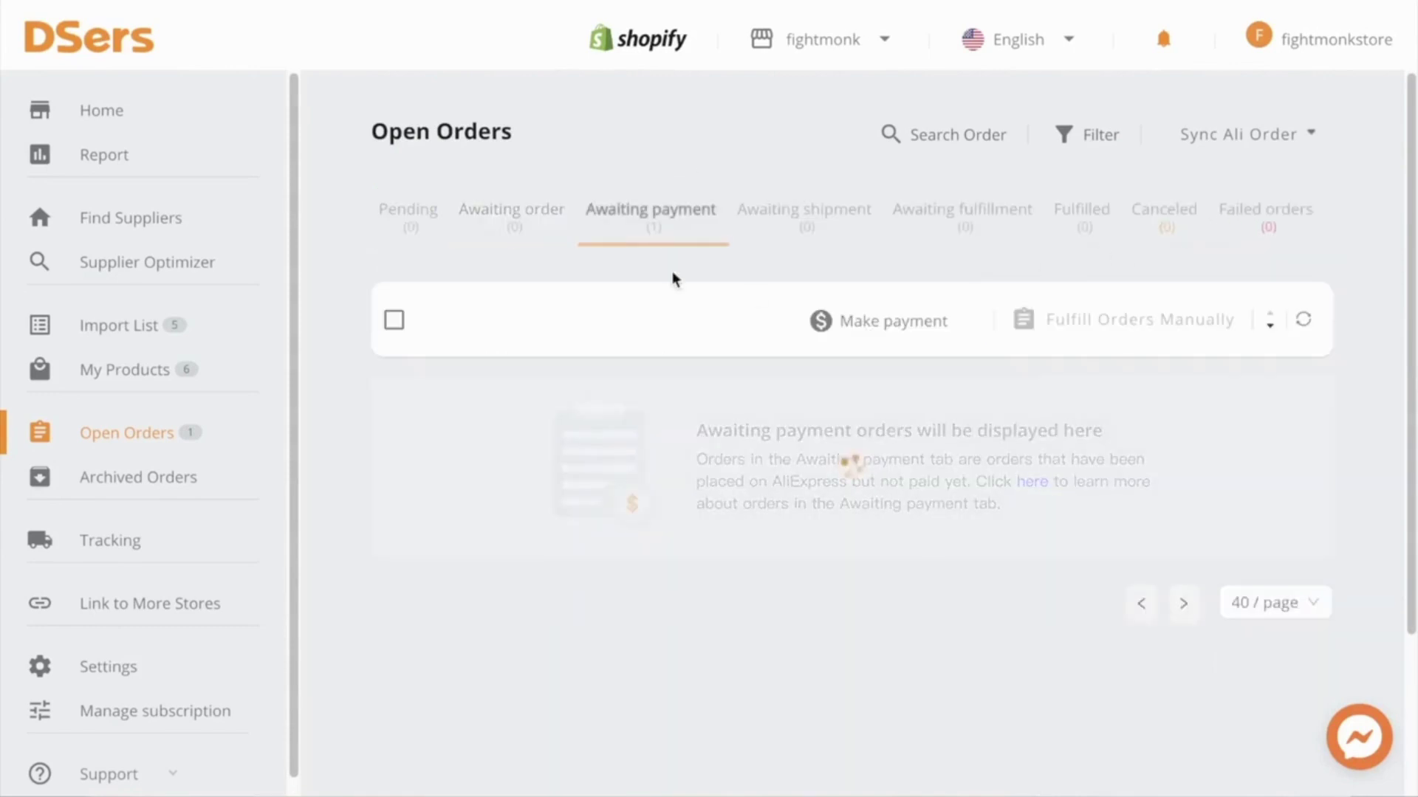
click(849, 321)
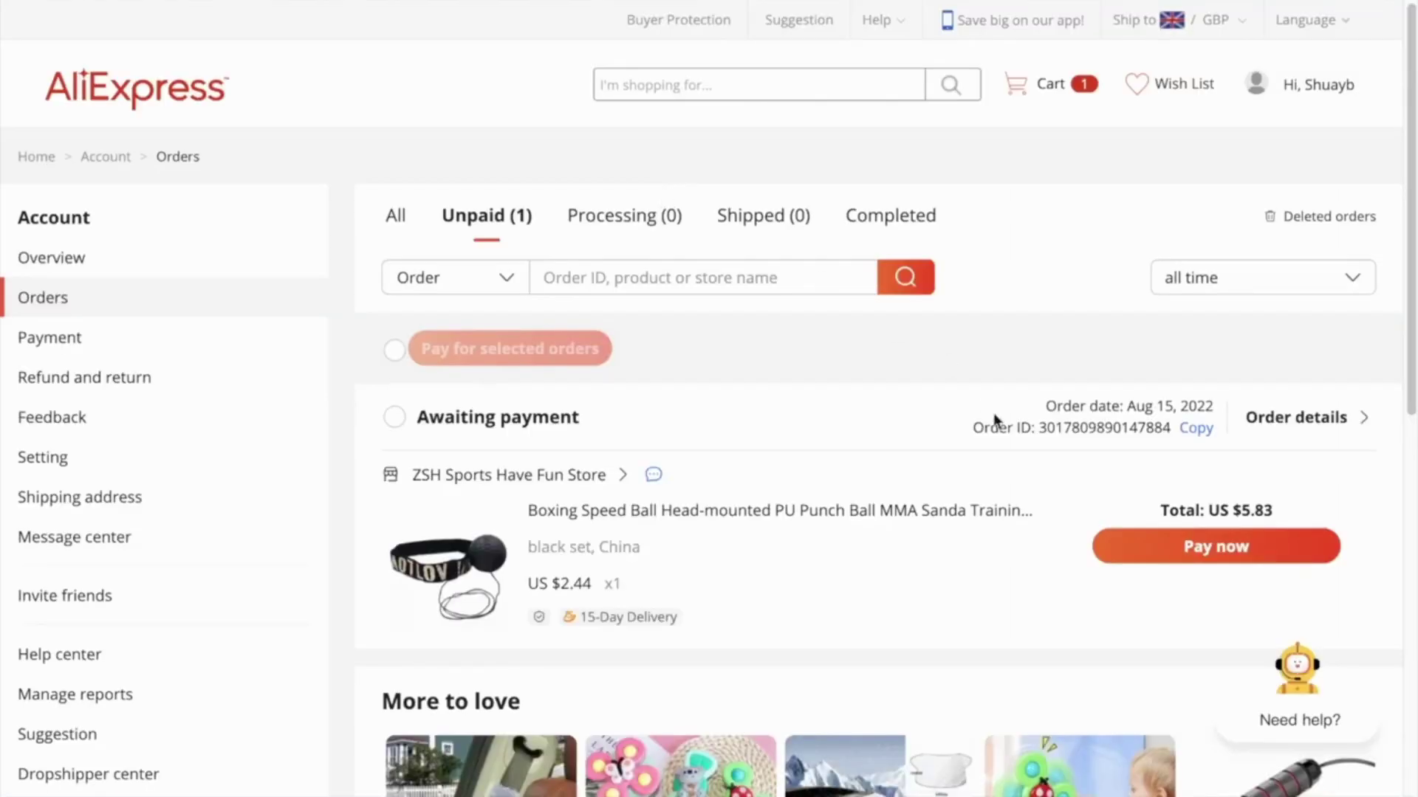
click(1150, 551)
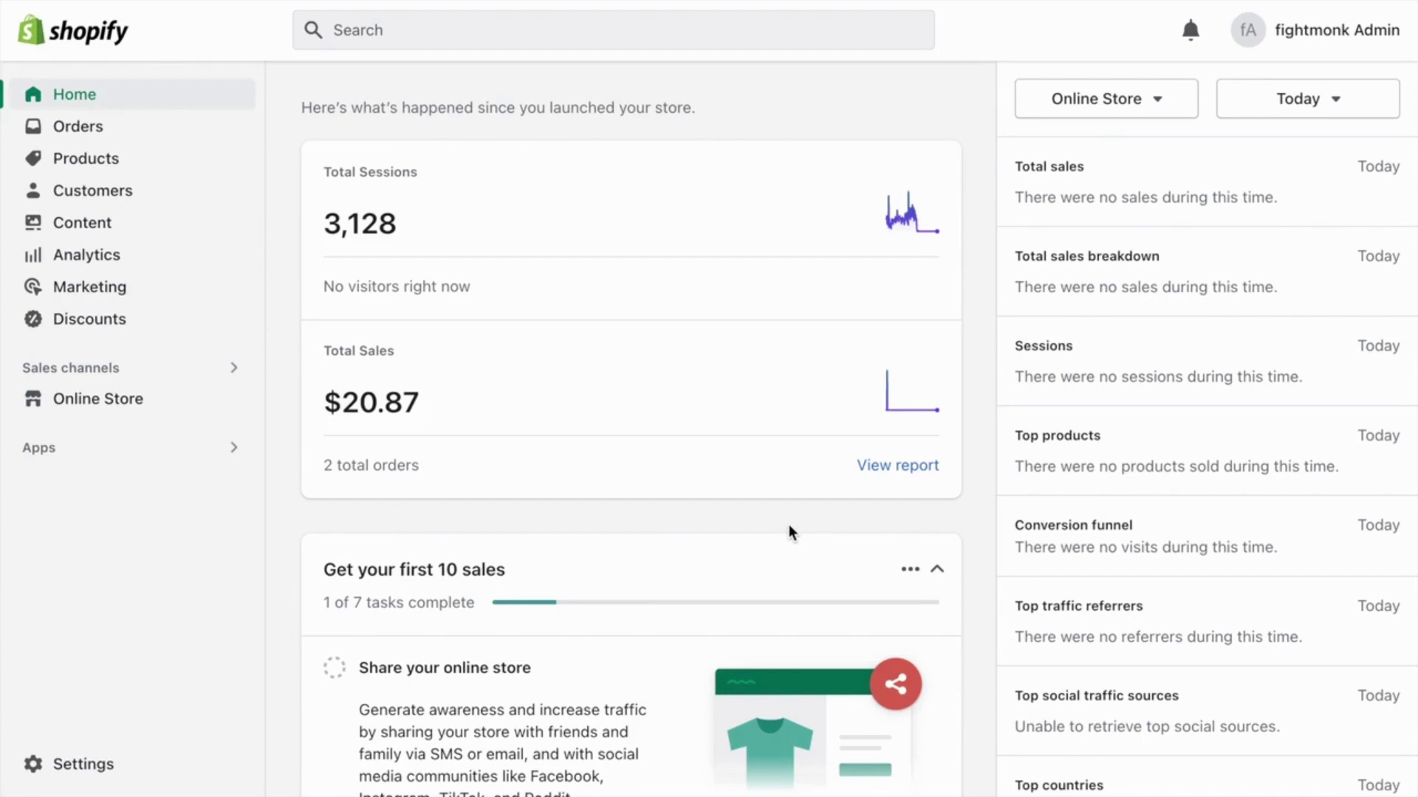
Go from Apps through Recommended apps to the Shopify App Store
click(231, 446)
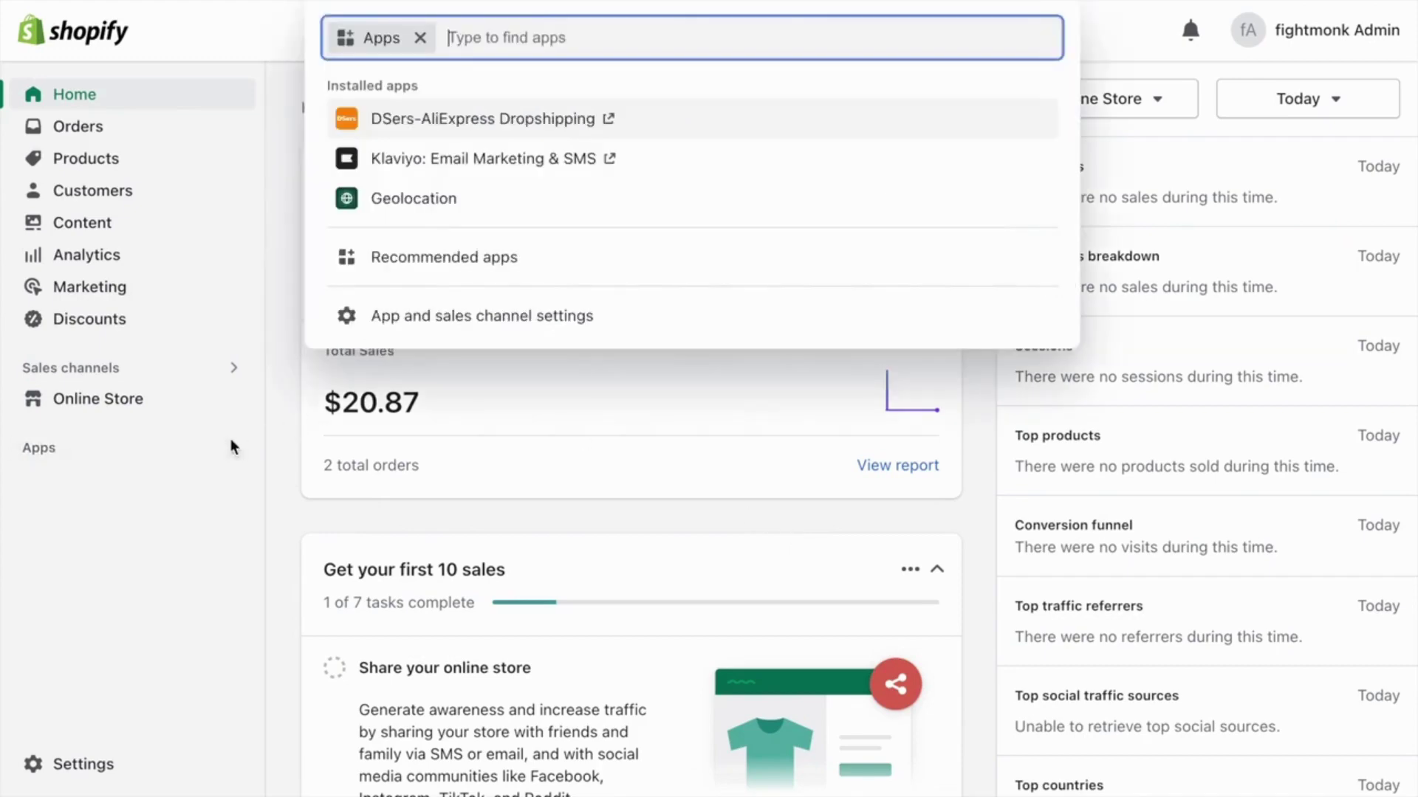
click(539, 244)
scroll(669, 435, down, 3)
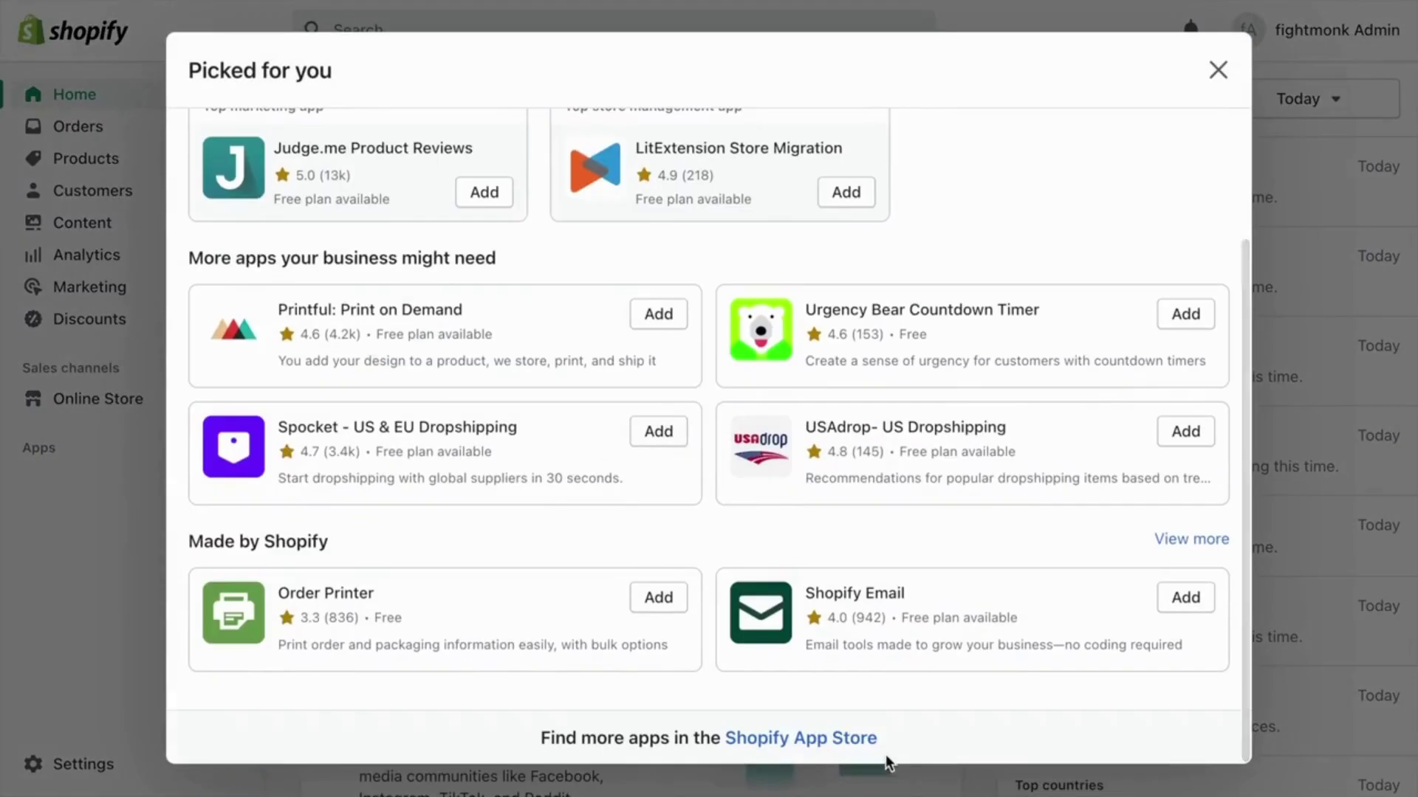
click(813, 738)
Search 'track123' and install the Track123 Order Tracking Upsell app
click(452, 39)
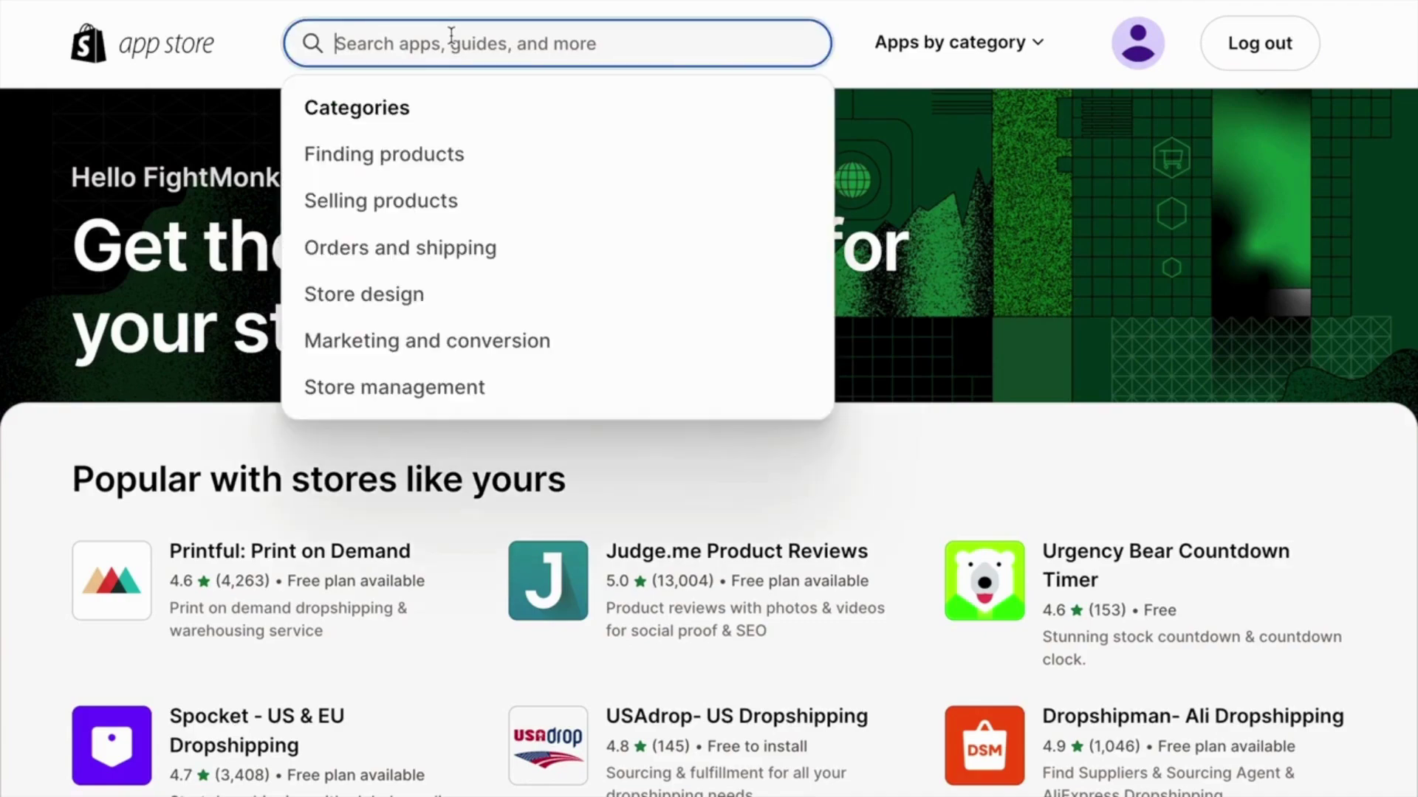
text(track123)
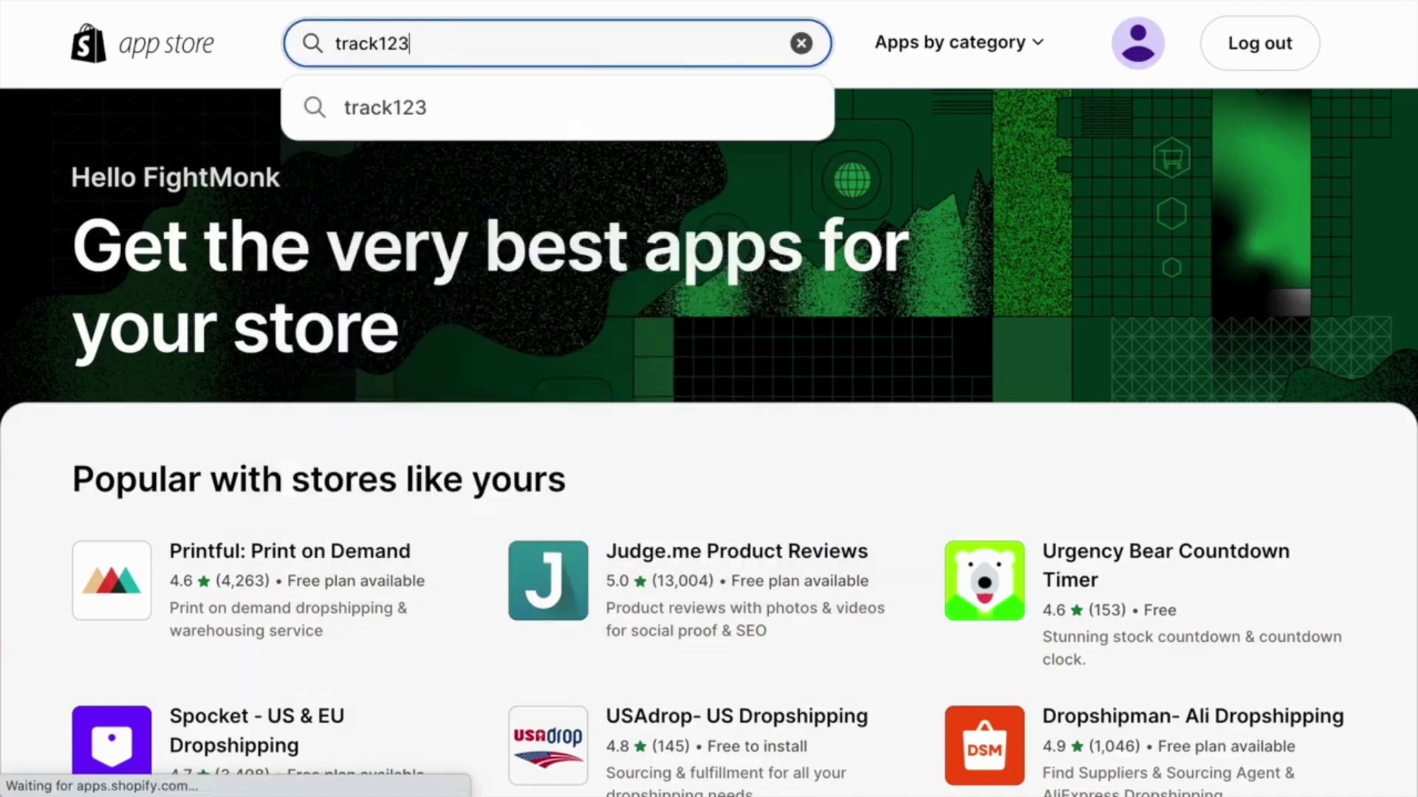
key(Return)
click(769, 353)
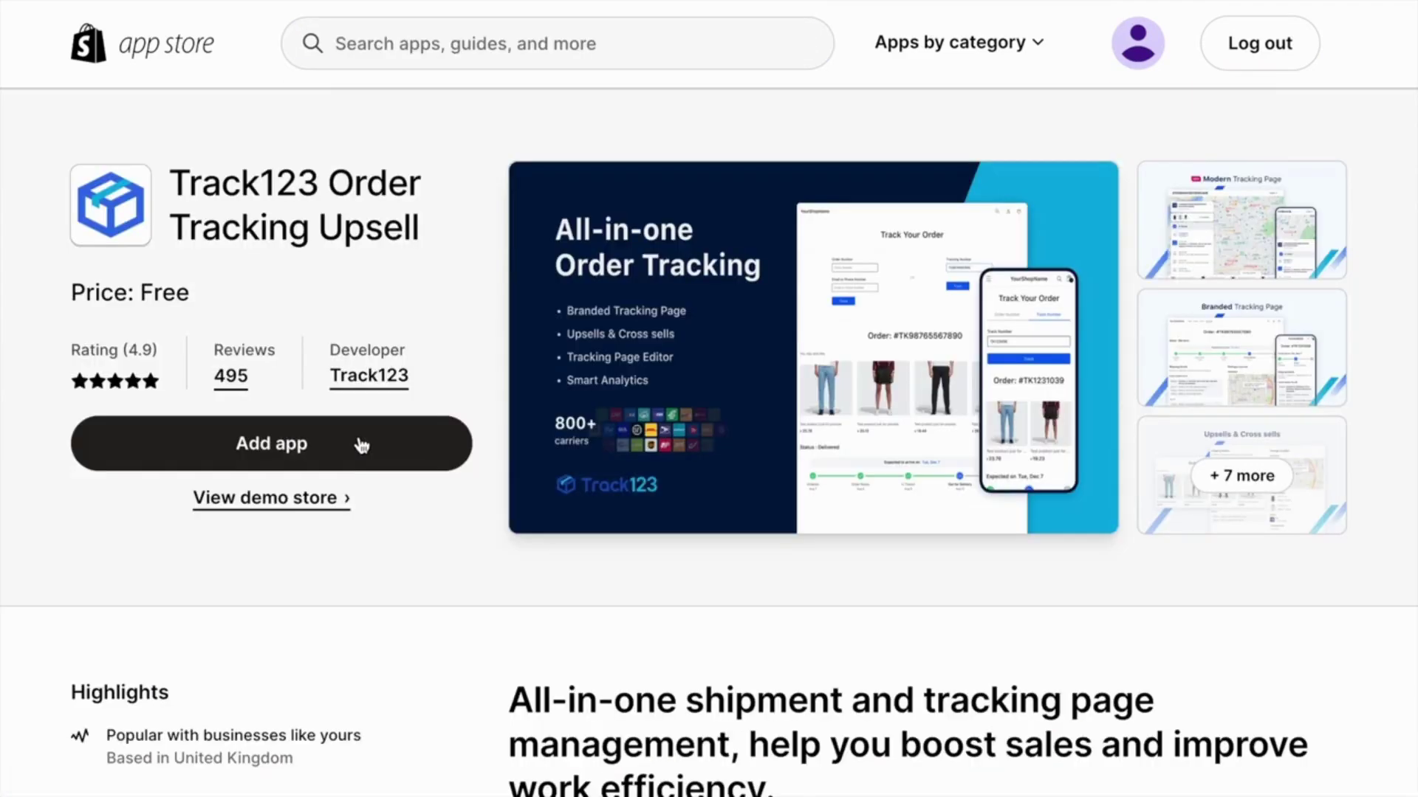
click(361, 445)
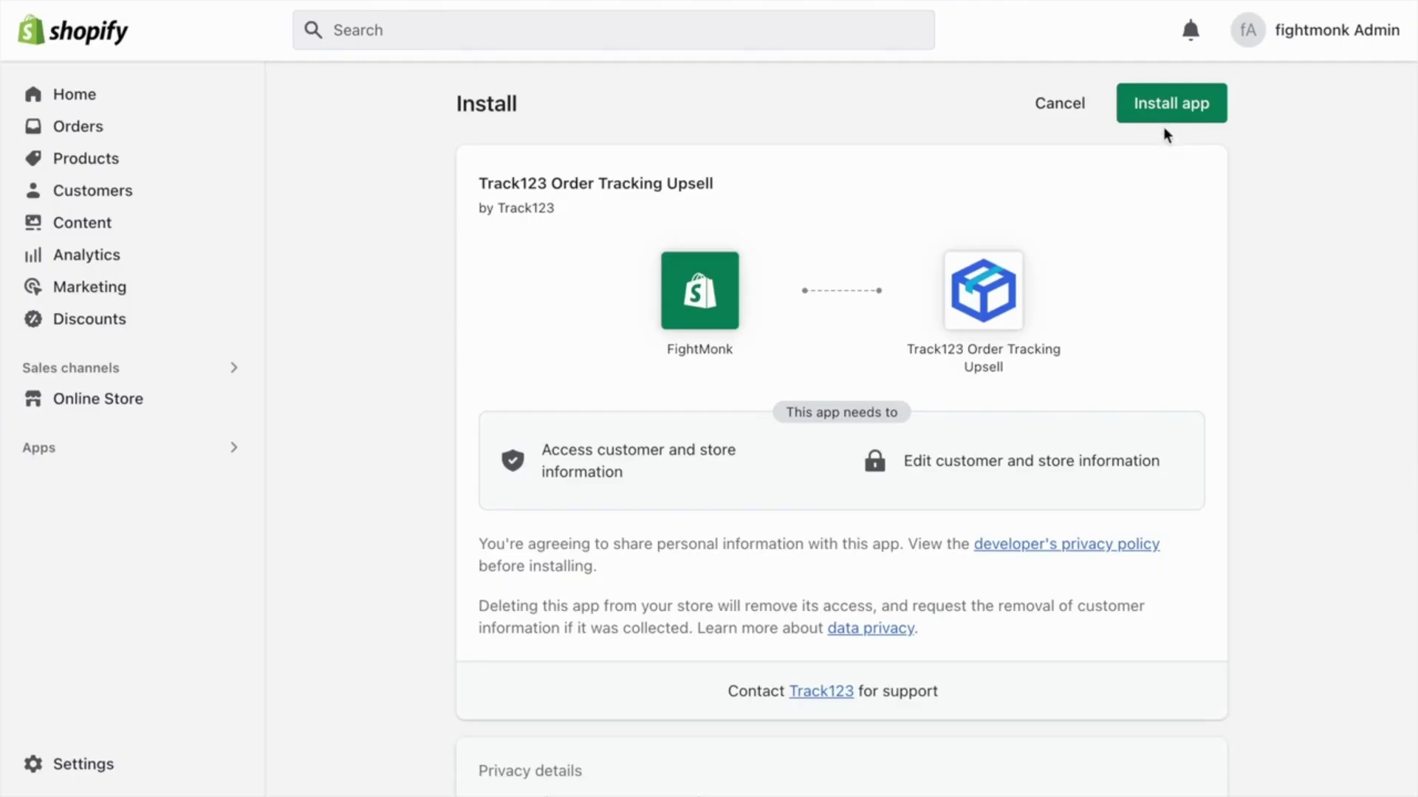
click(1156, 112)
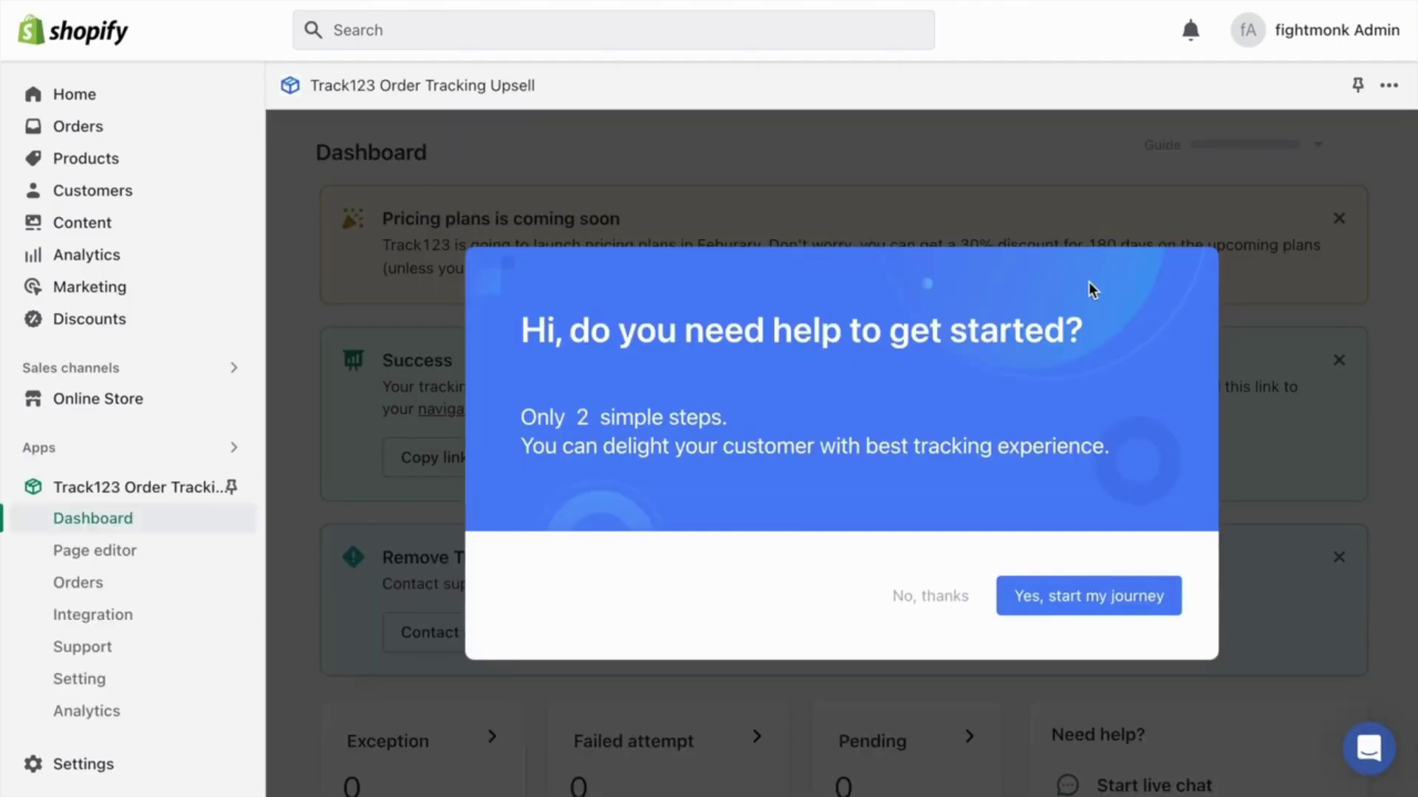
Decline the getting-started guide, send support the branding-removal question, and copy the tracking page link
click(920, 596)
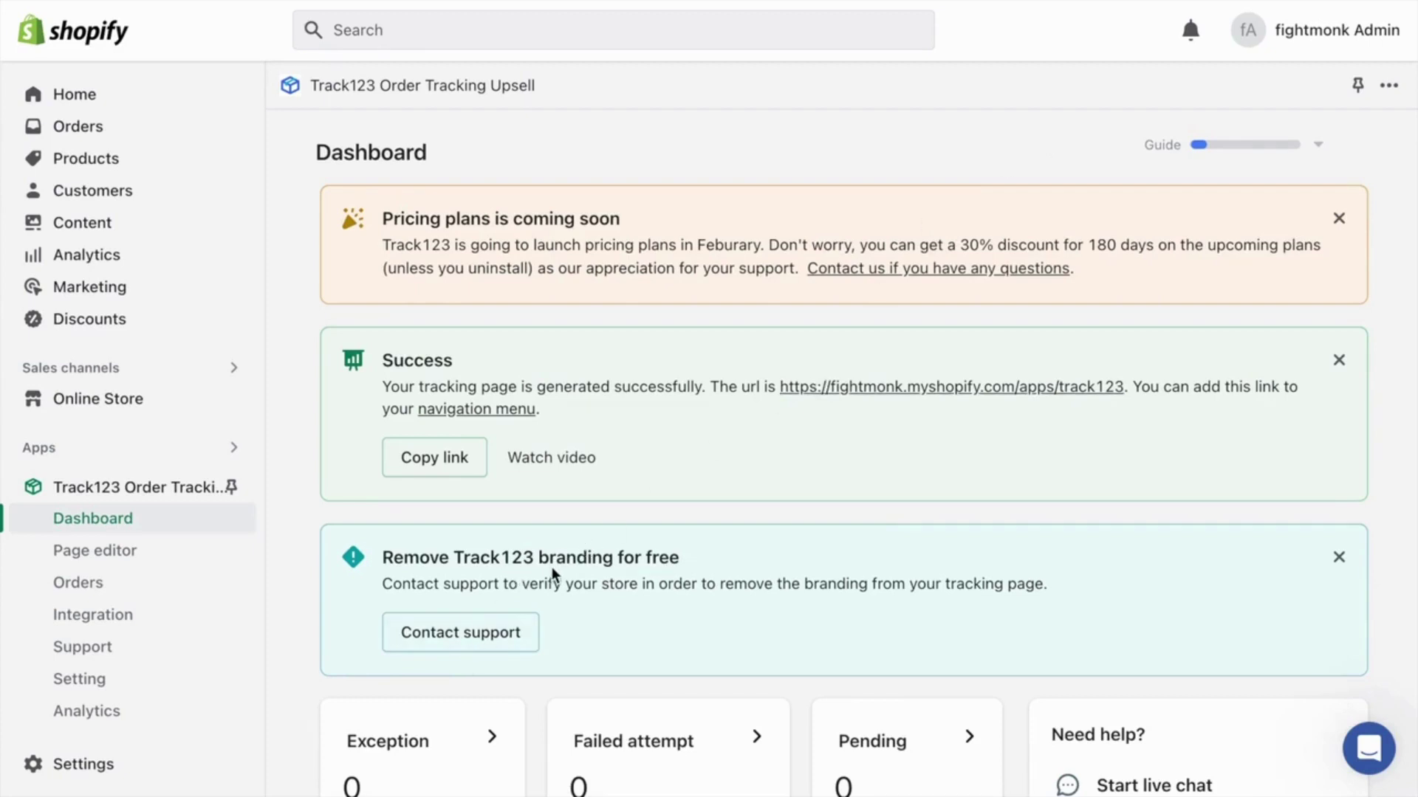
click(520, 628)
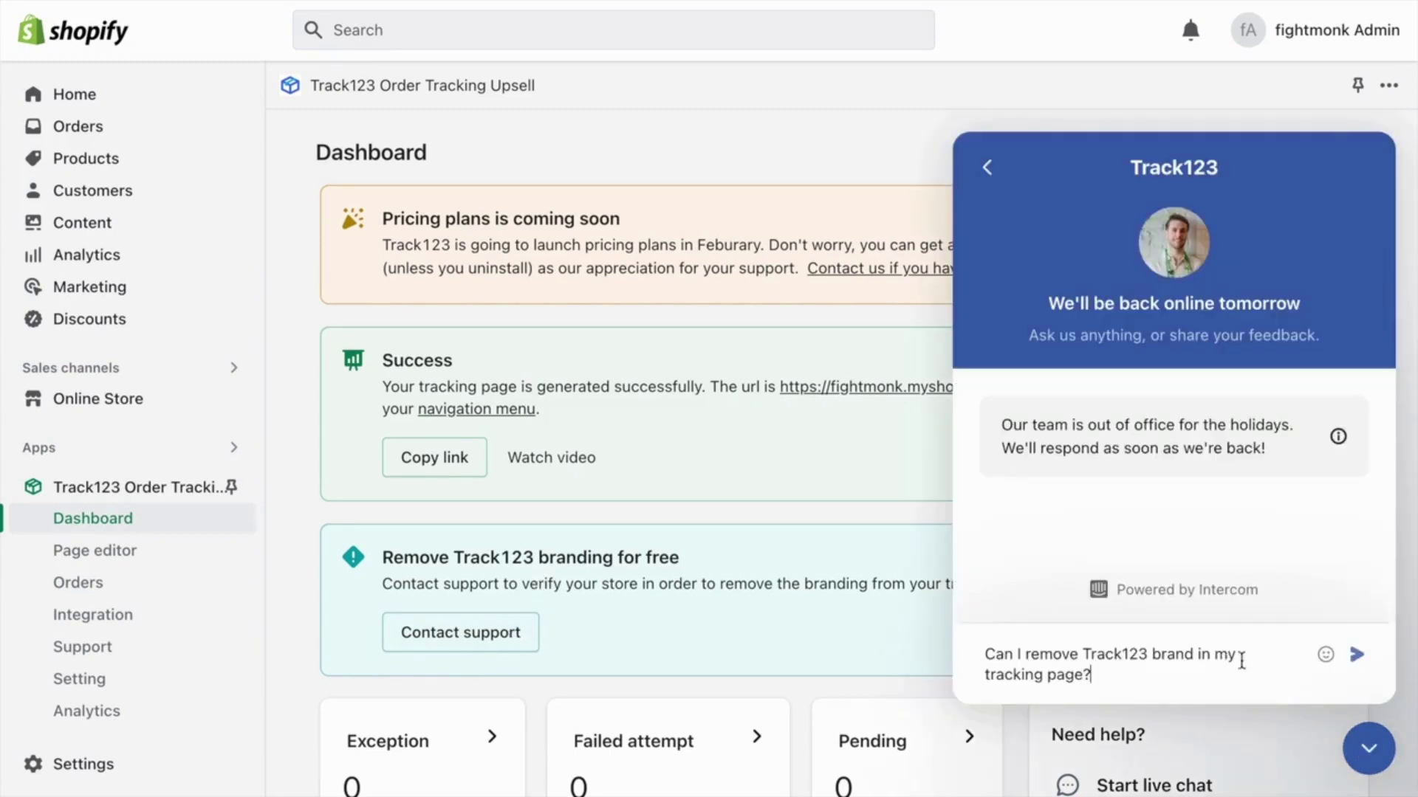
click(1355, 654)
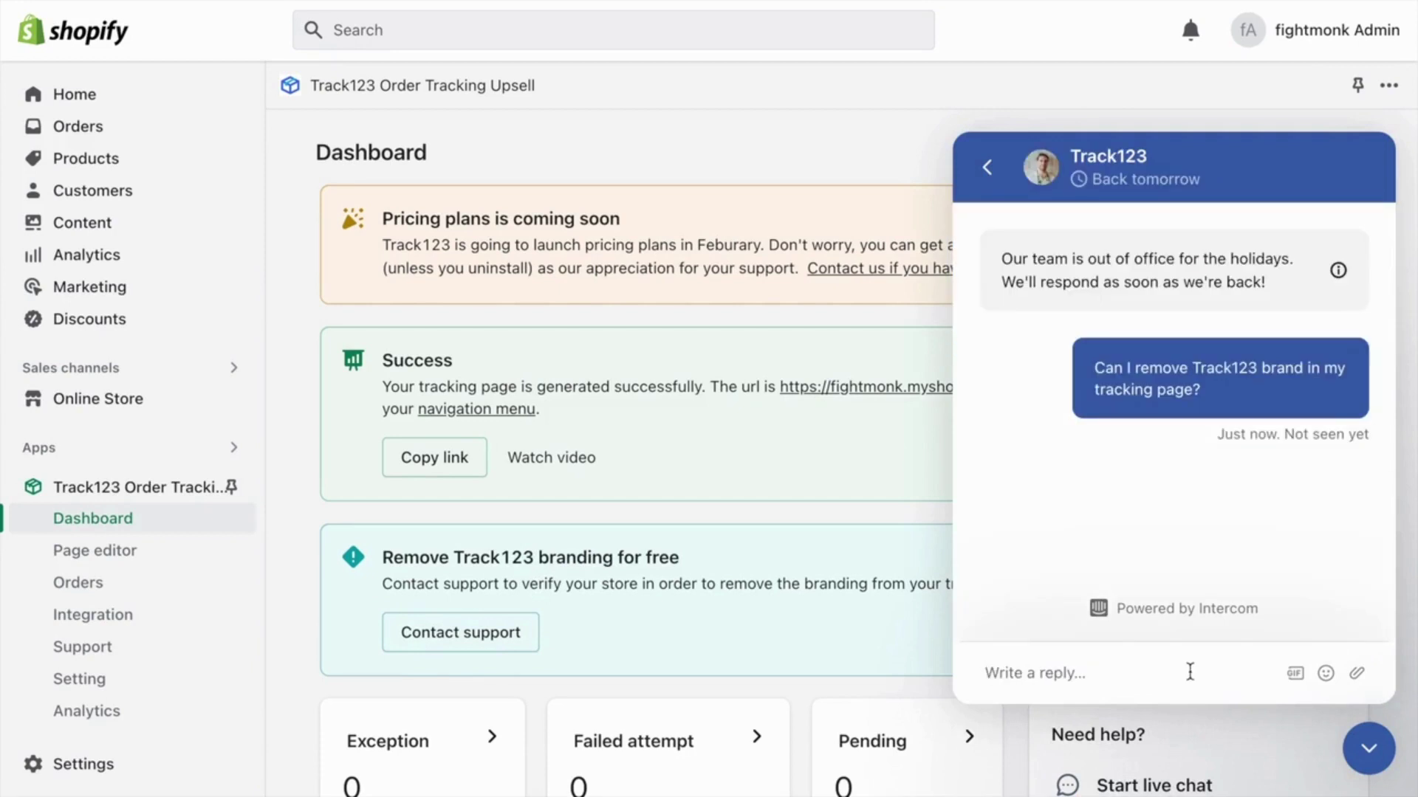
click(1368, 748)
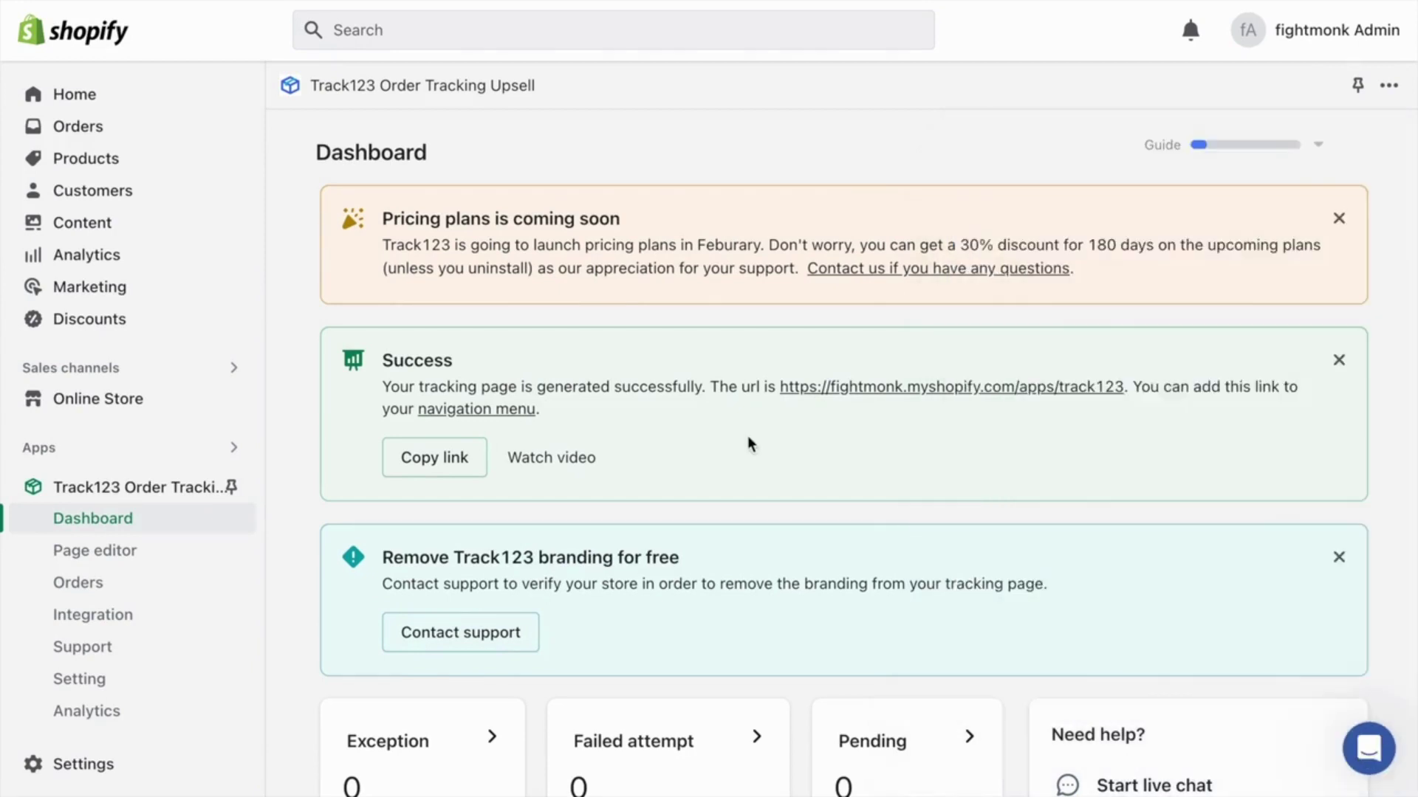
click(442, 459)
Open the ORDER LOOKUP item of the Online Store main menu for editing
click(167, 403)
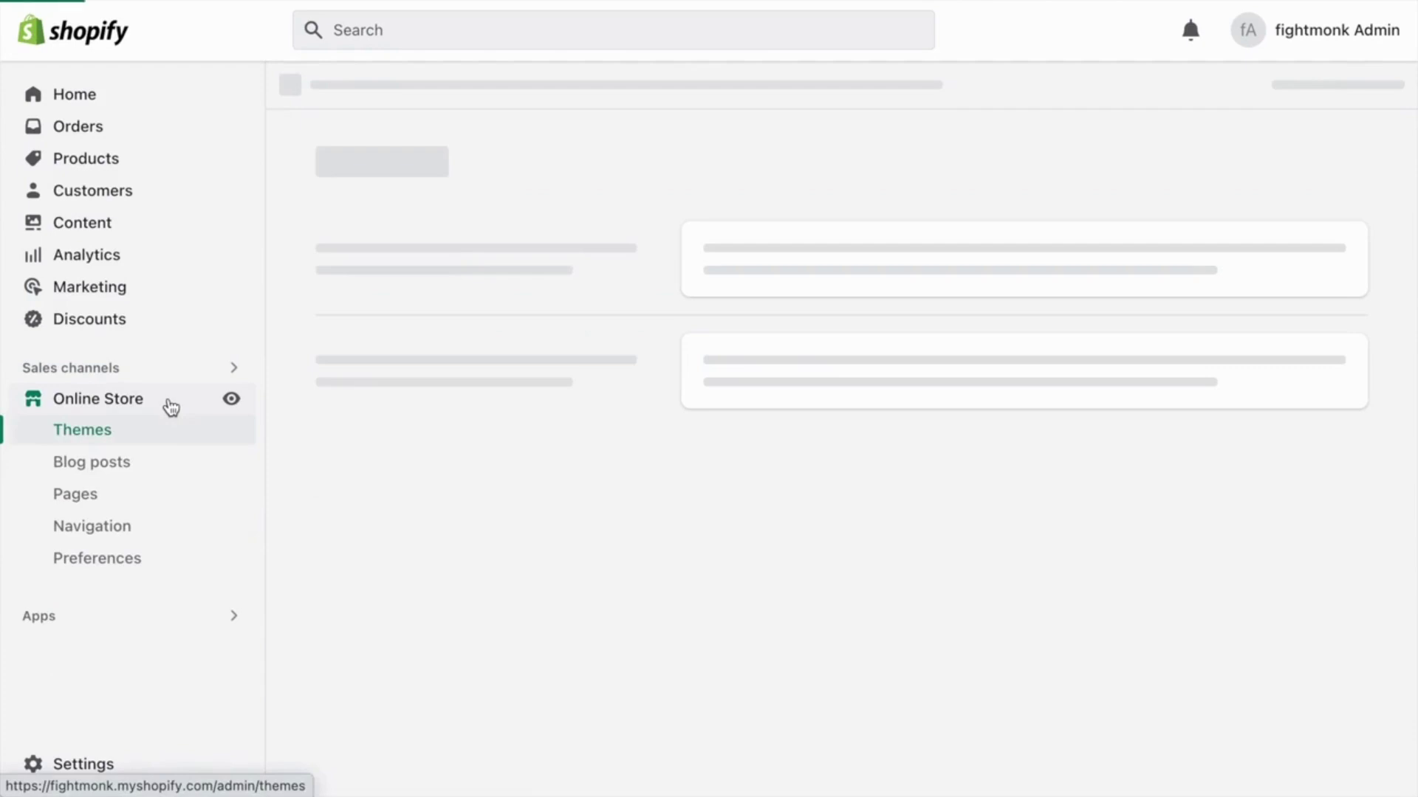
click(133, 530)
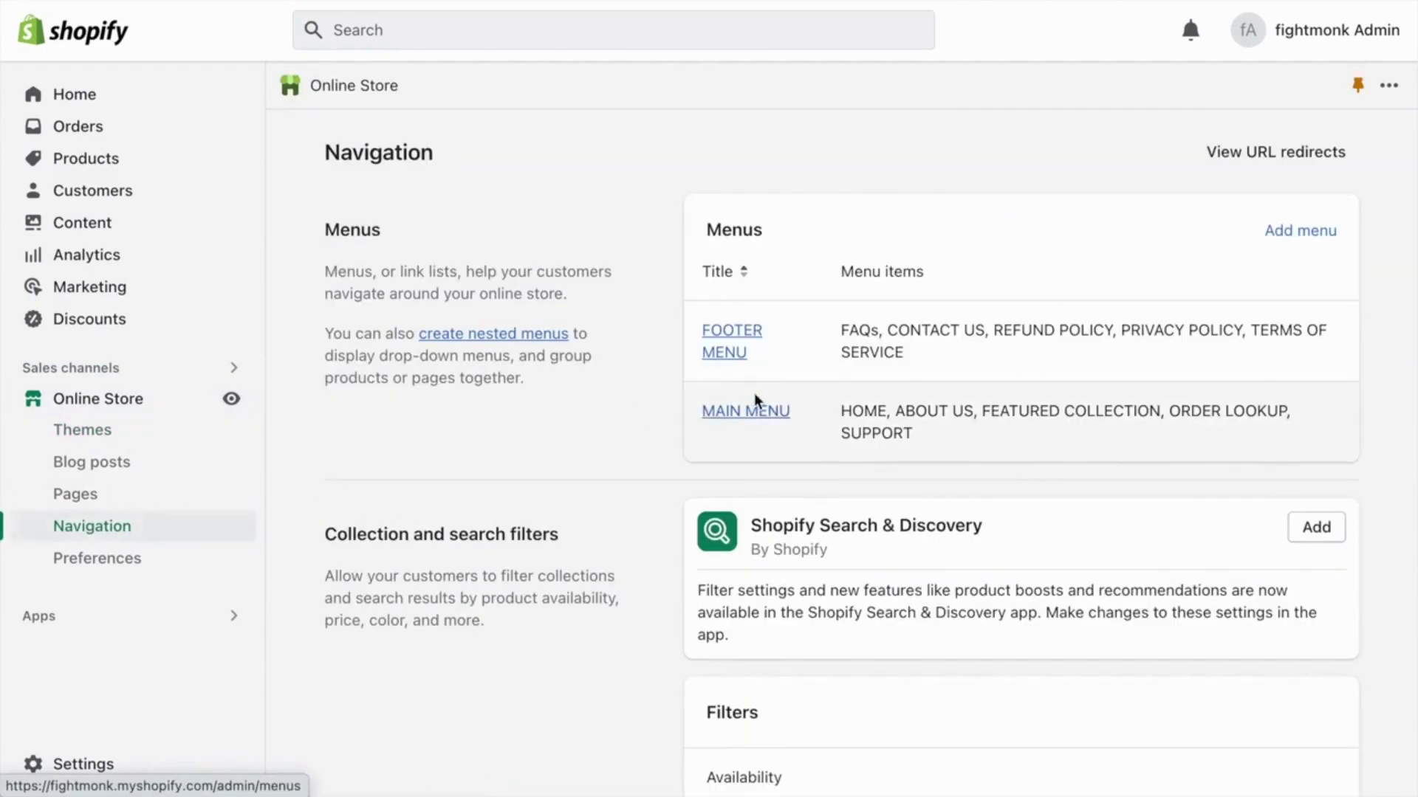
click(765, 412)
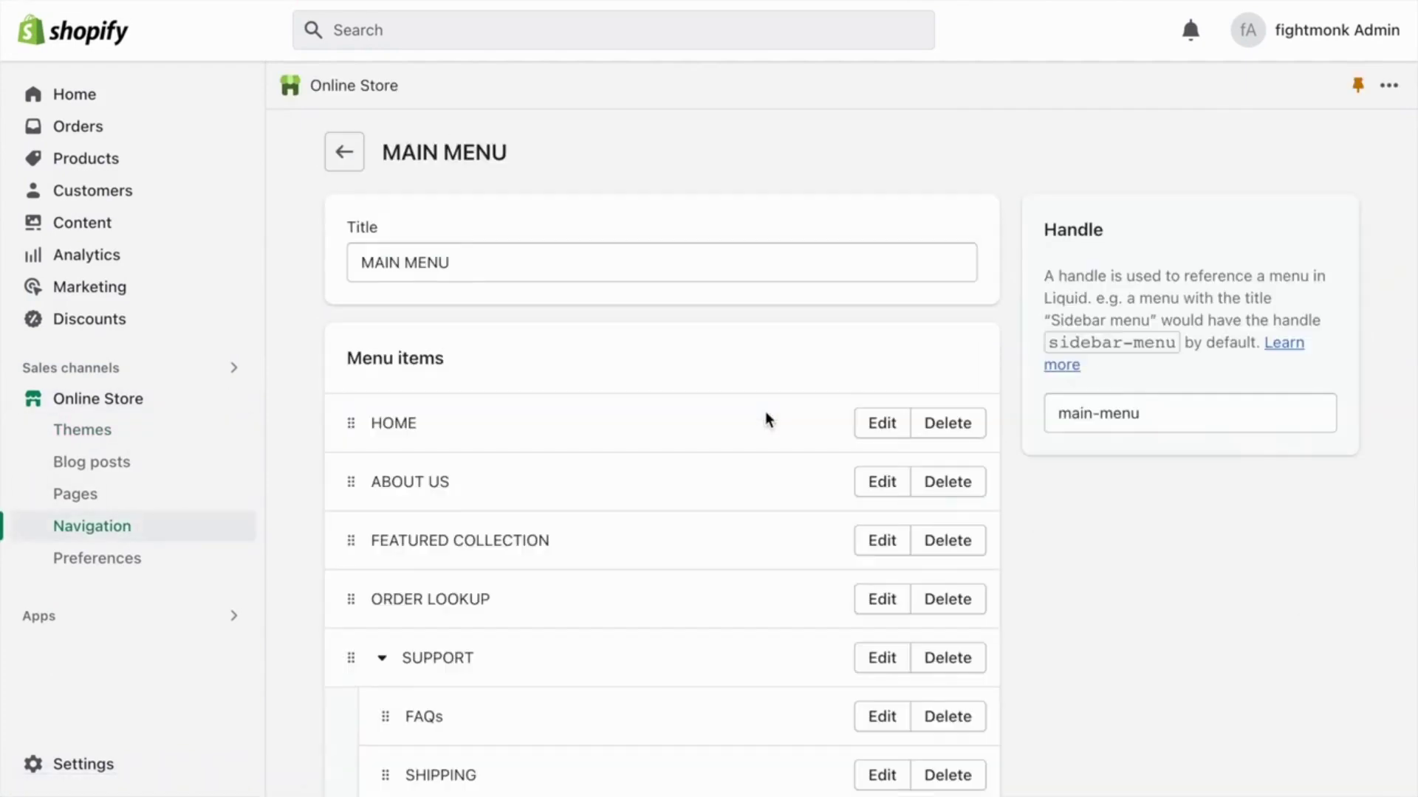
scroll(765, 413, down, 2)
click(863, 448)
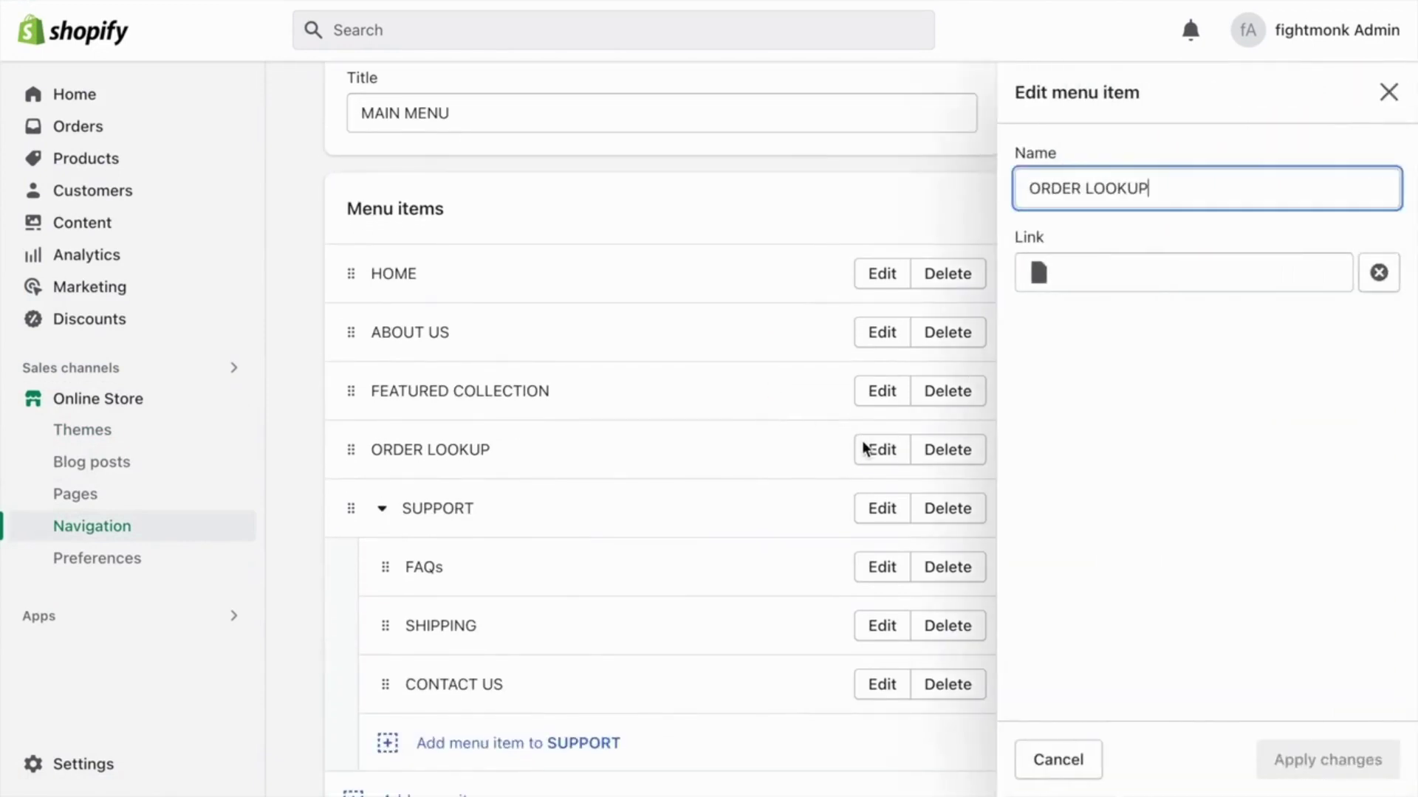
Replace the ORDER LOOKUP link with the pasted Track123 tracking page URL and save the menu
click(1378, 272)
click(1131, 271)
key(ctrl+v)
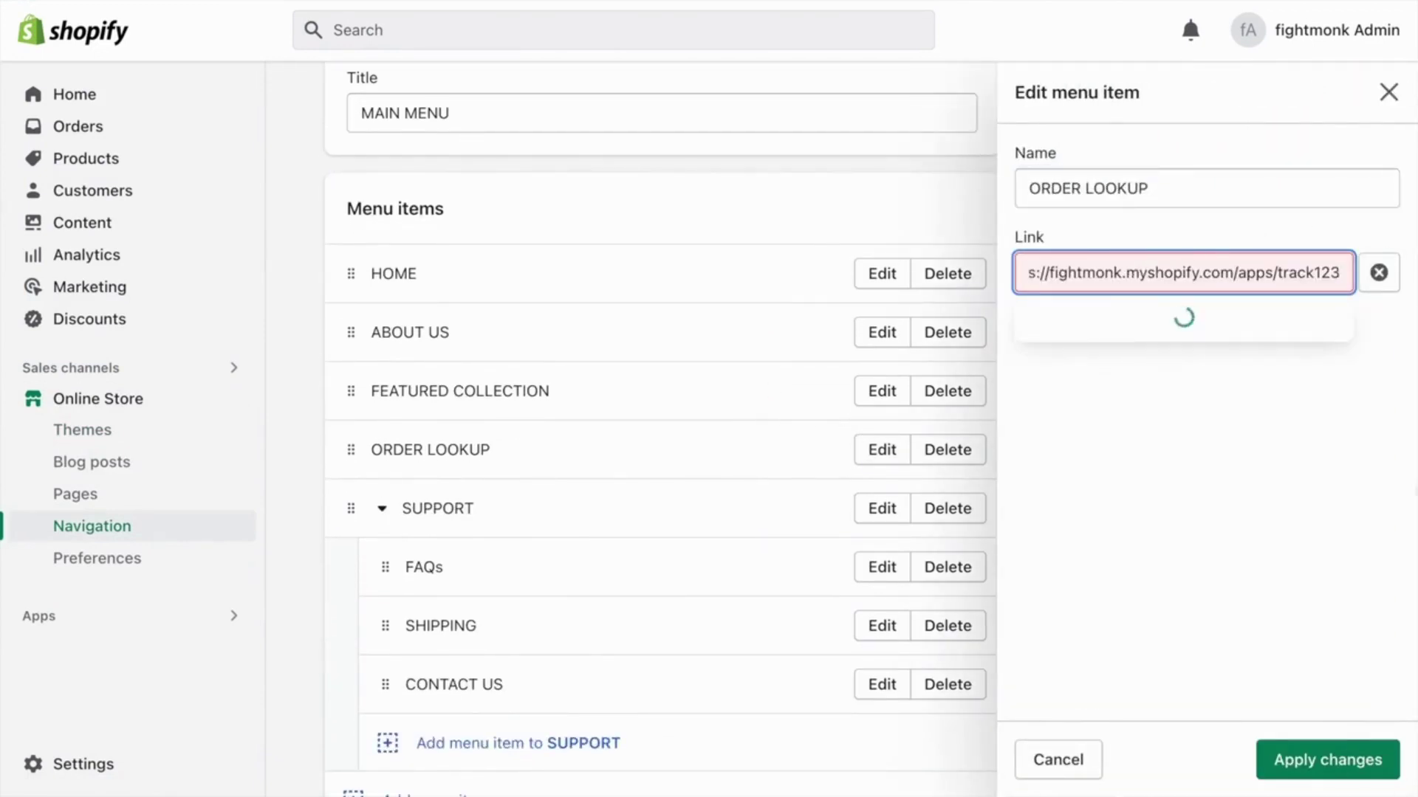
click(1221, 319)
click(1297, 760)
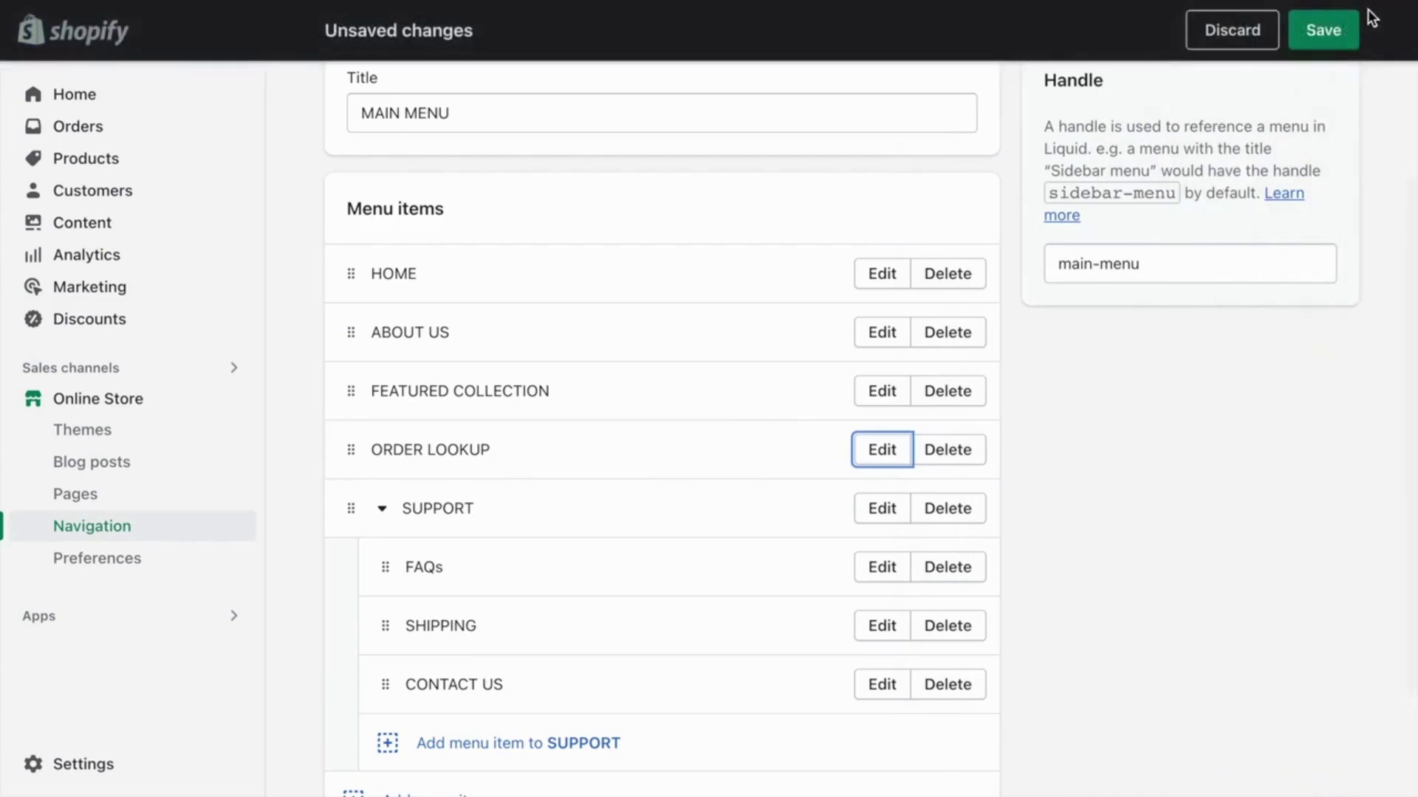
click(1323, 29)
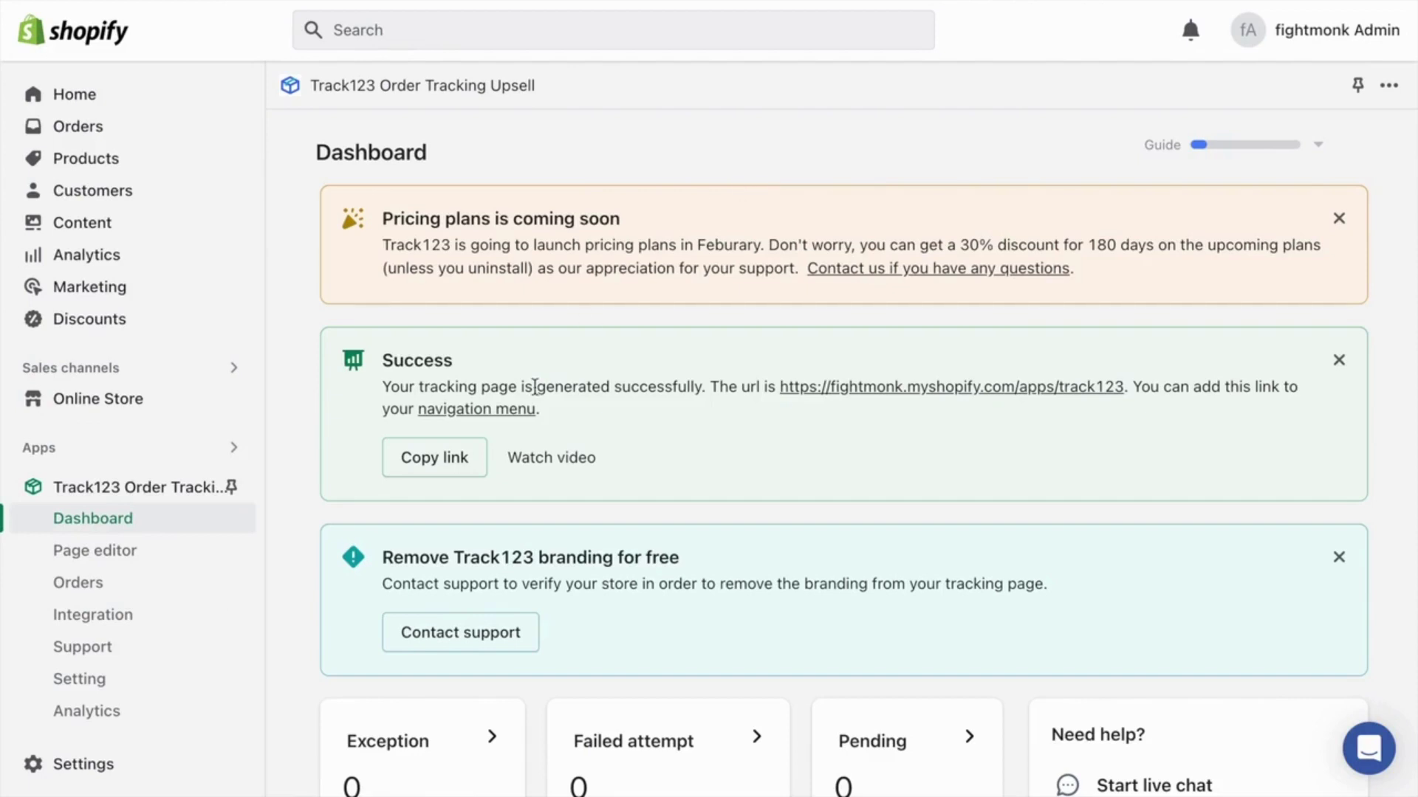
click(132, 681)
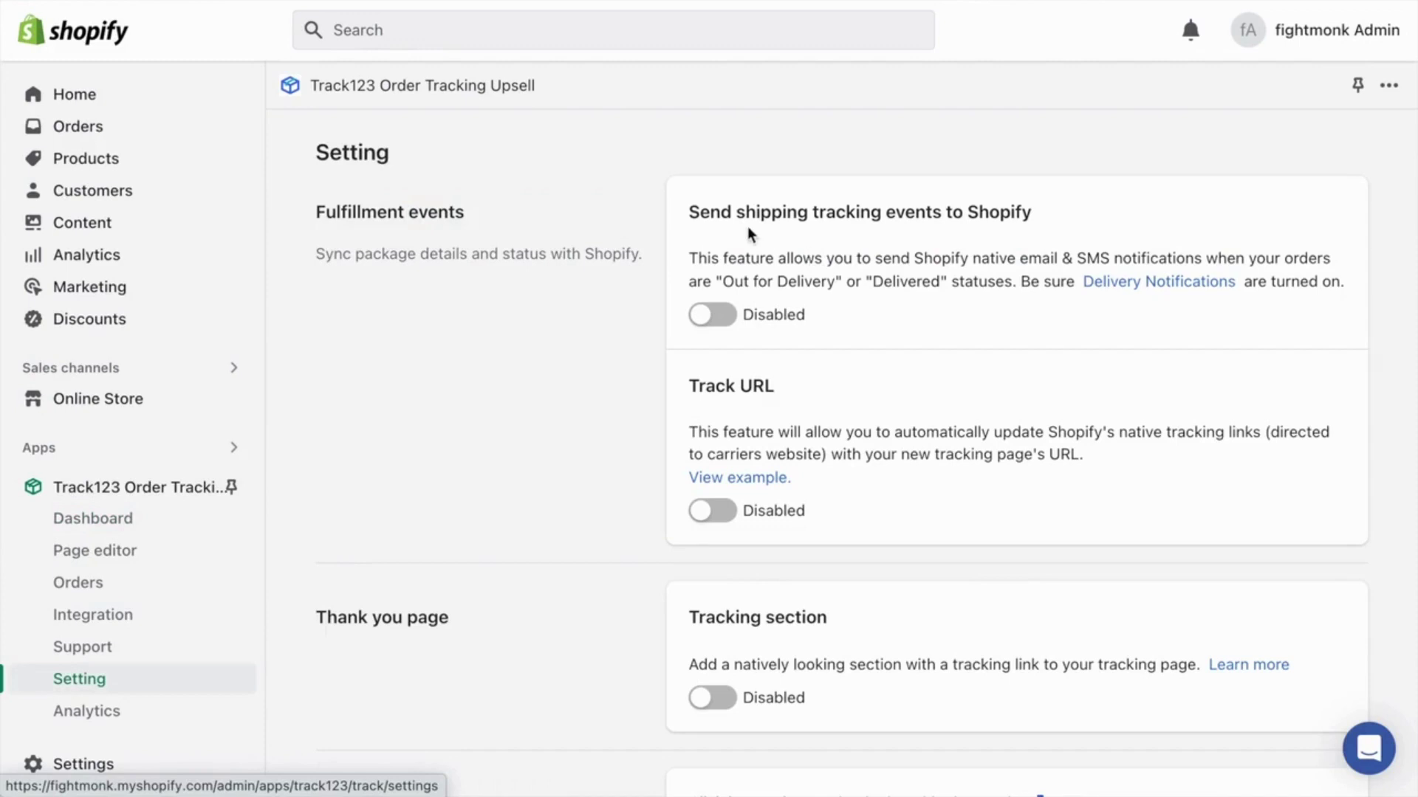
Turn on tracking events to Shopify, the Track URL feature, and Dropshipping mode
click(725, 311)
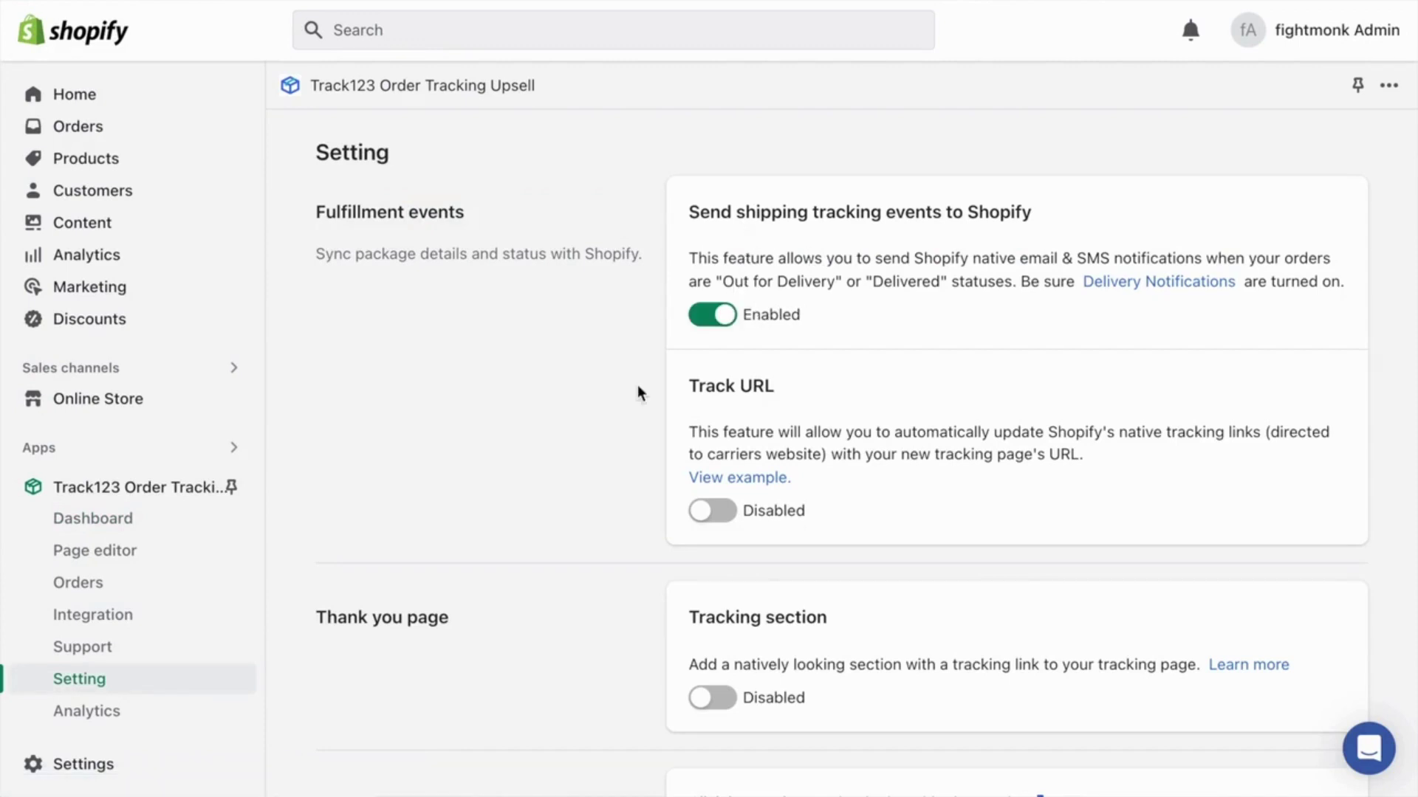
click(720, 513)
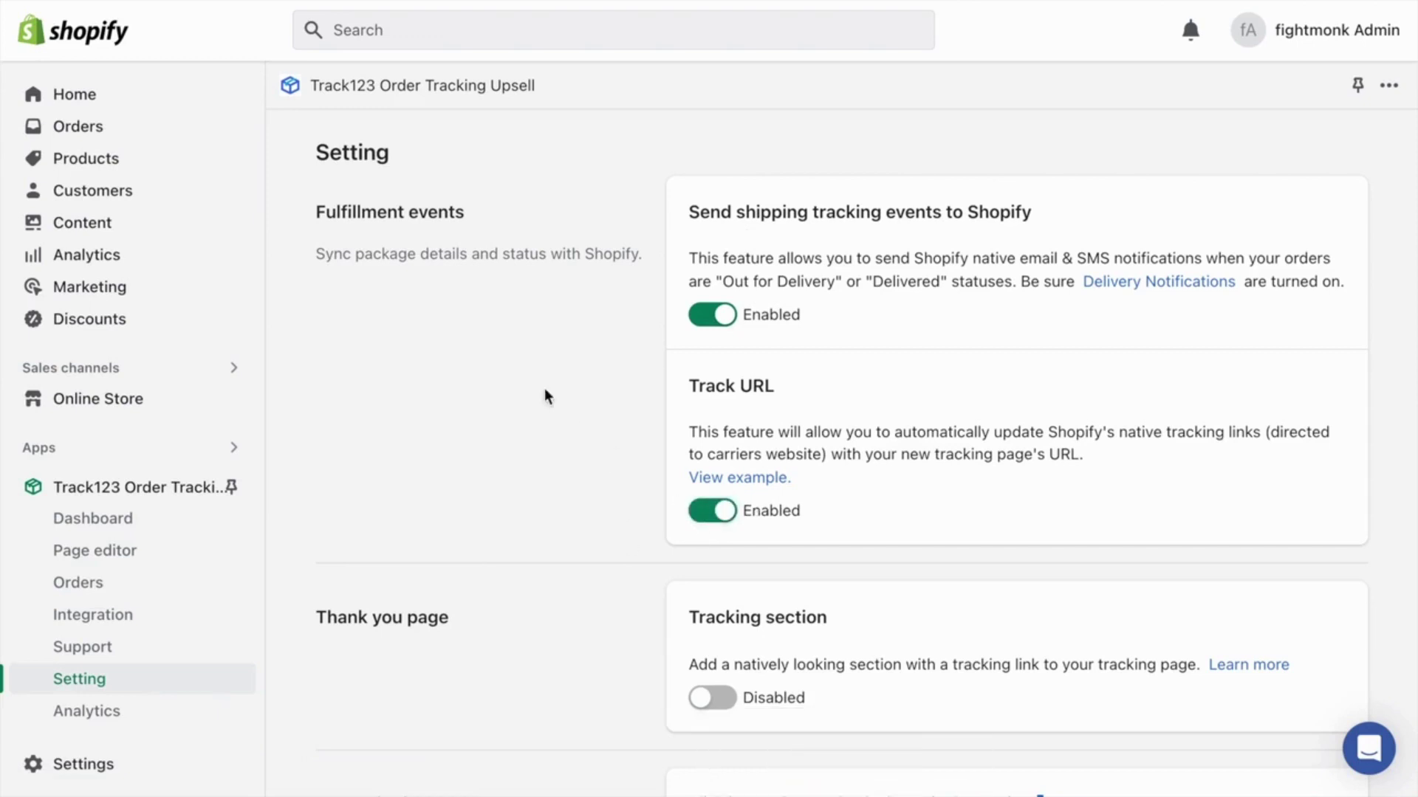
scroll(546, 395, down, 5)
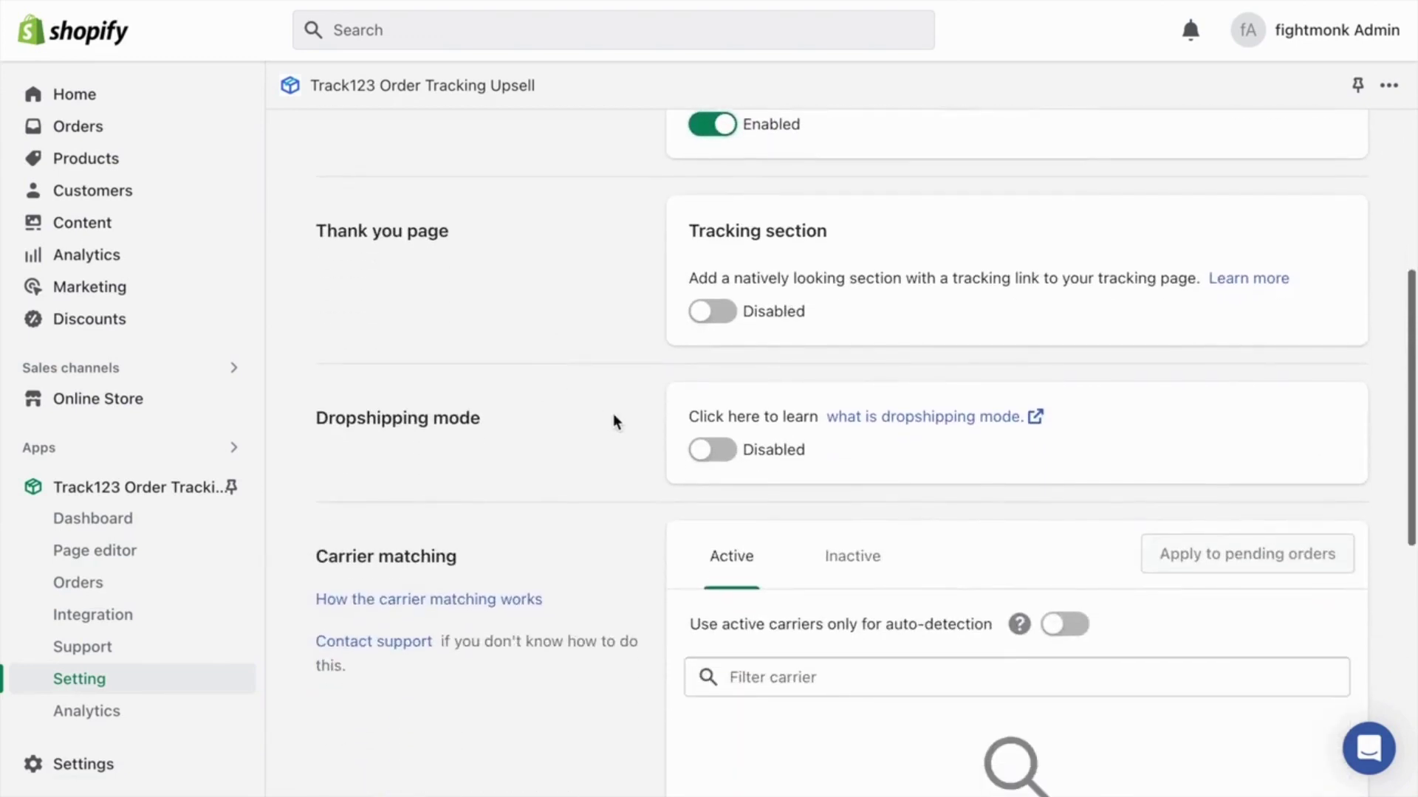
click(707, 449)
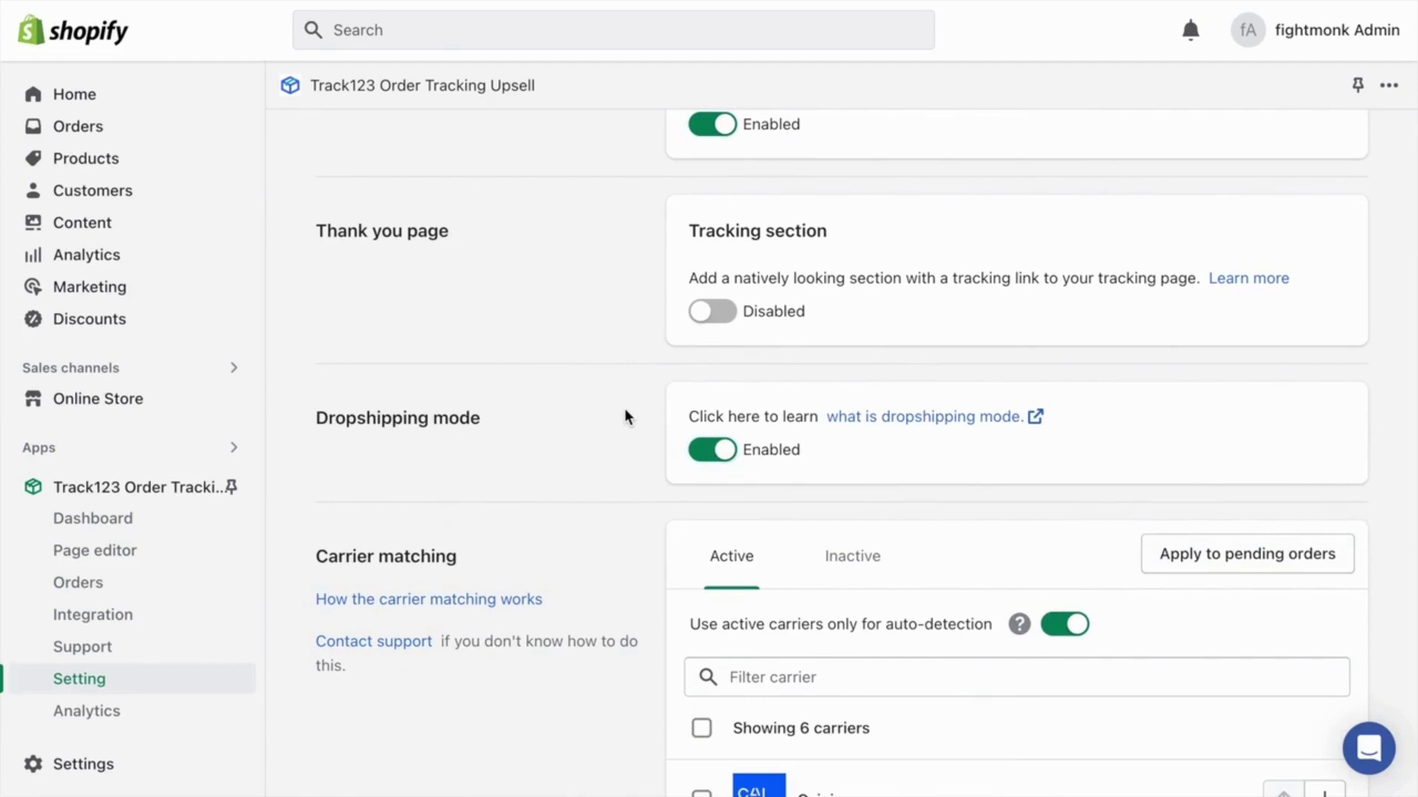
click(918, 418)
scroll(918, 428, down, 5)
scroll(915, 429, down, 5)
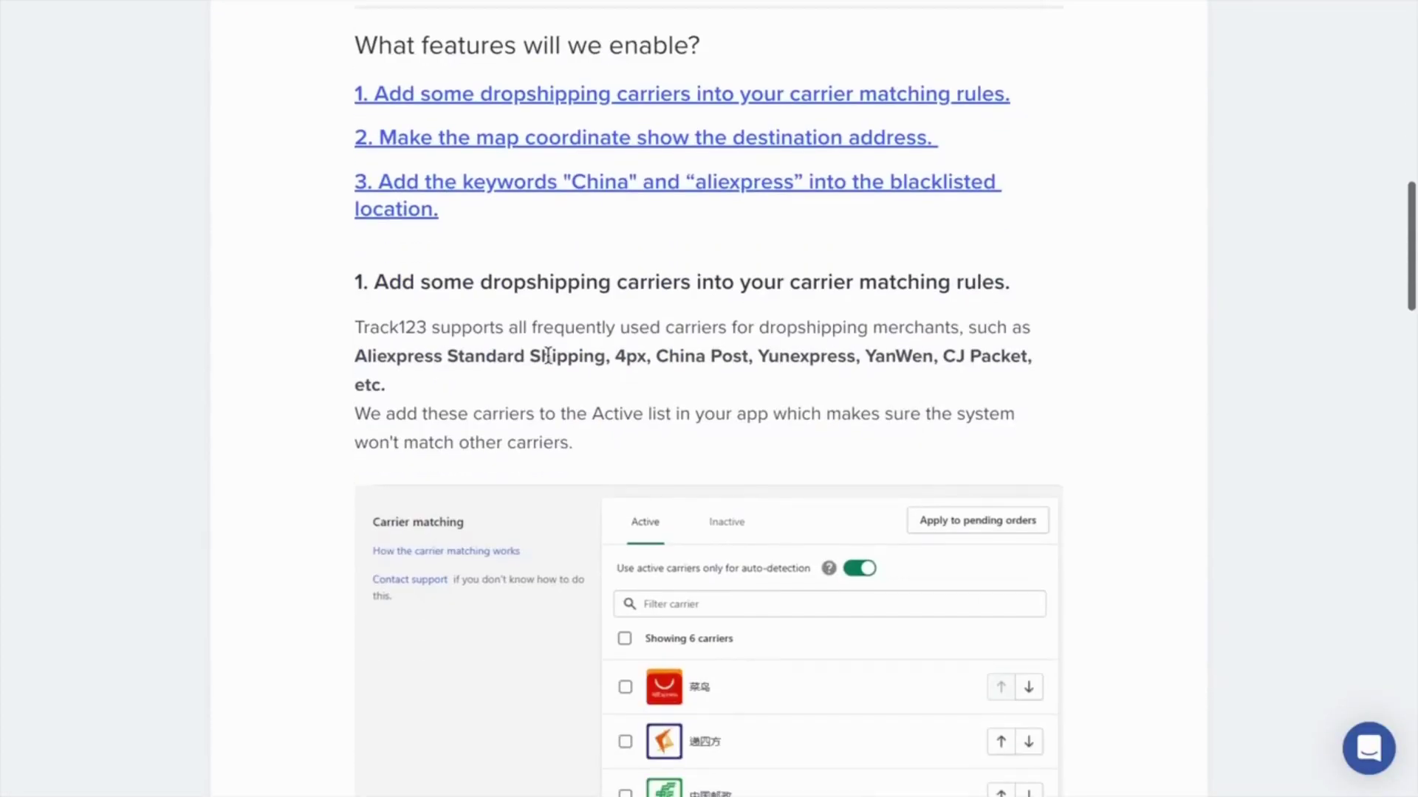
scroll(529, 281, down, 10)
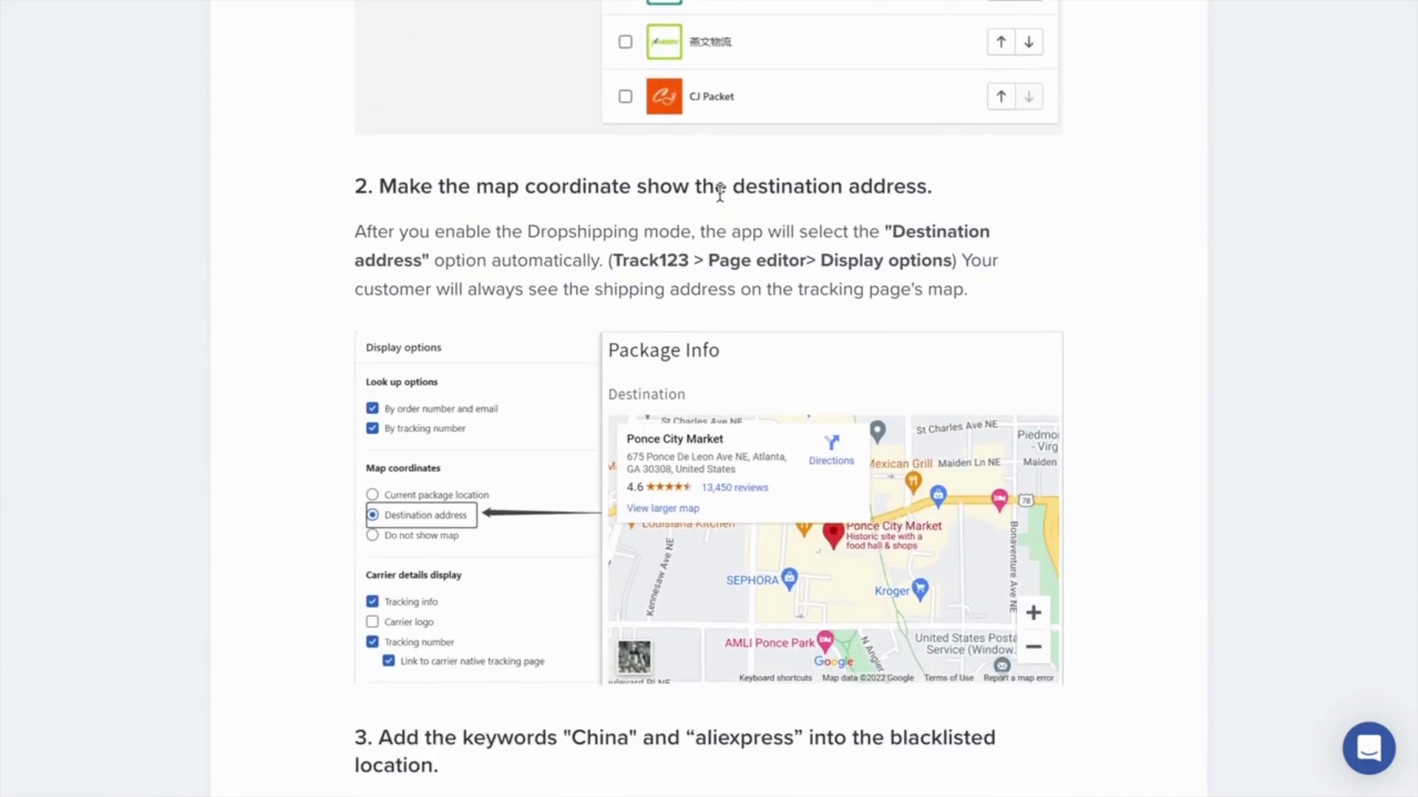
scroll(720, 190, down, 5)
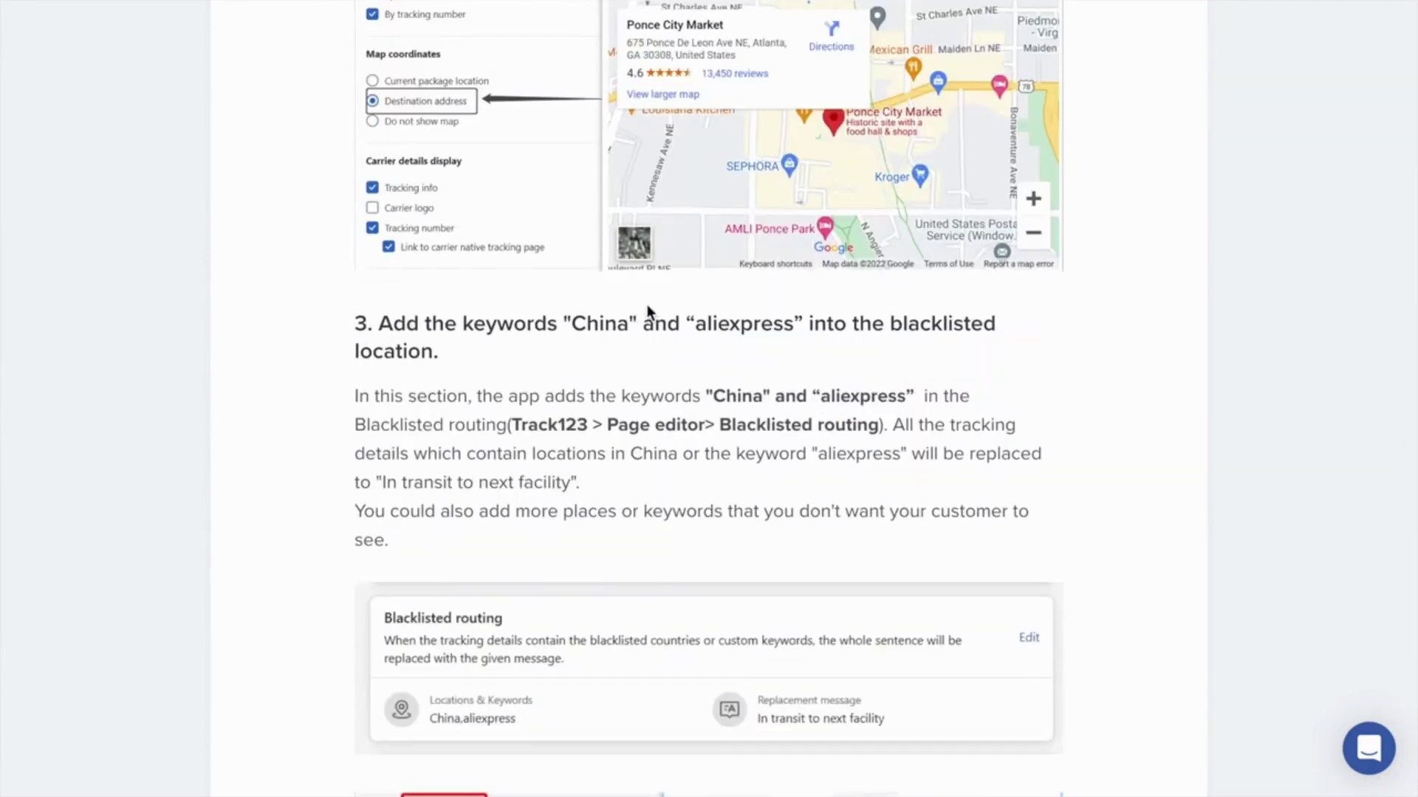
scroll(742, 344, down, 7)
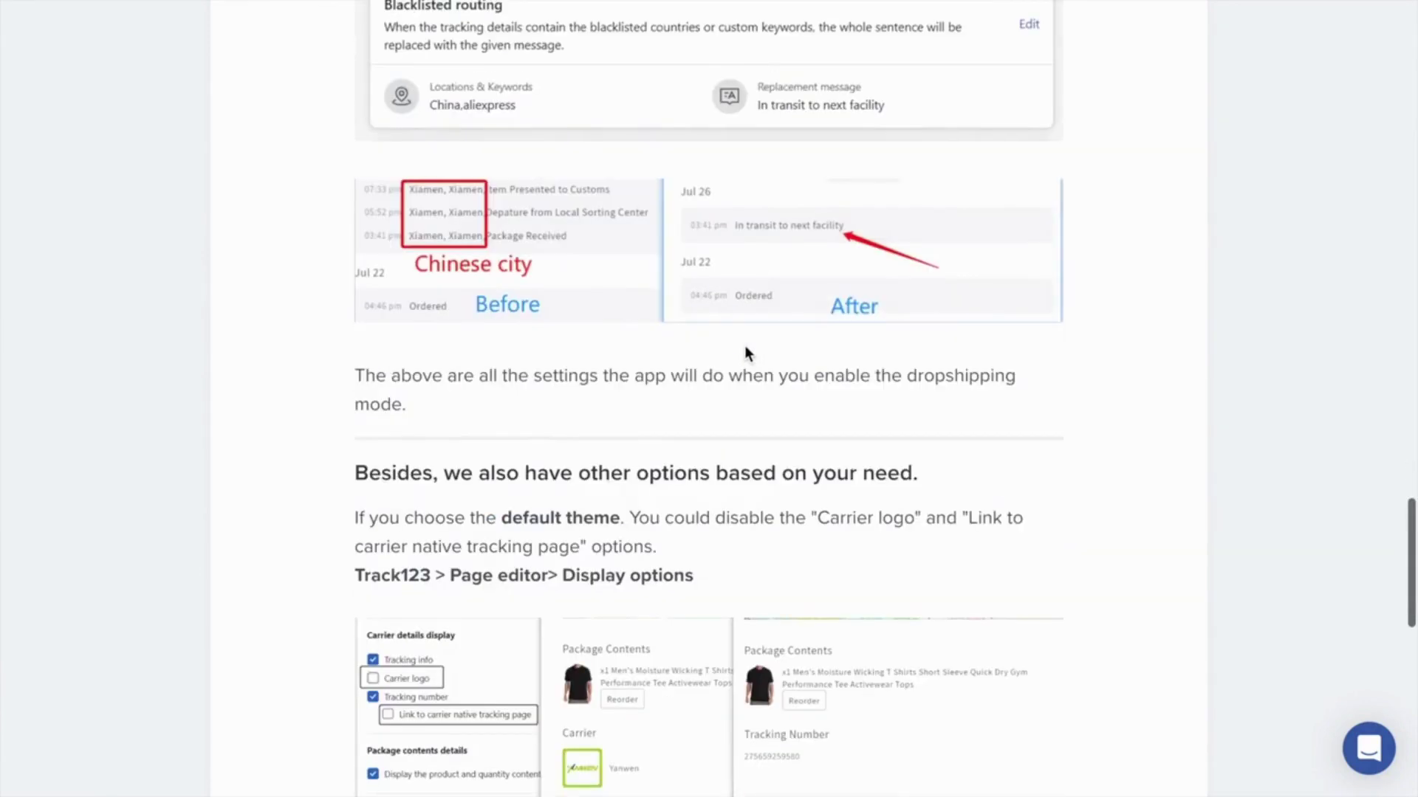
scroll(744, 344, down, 11)
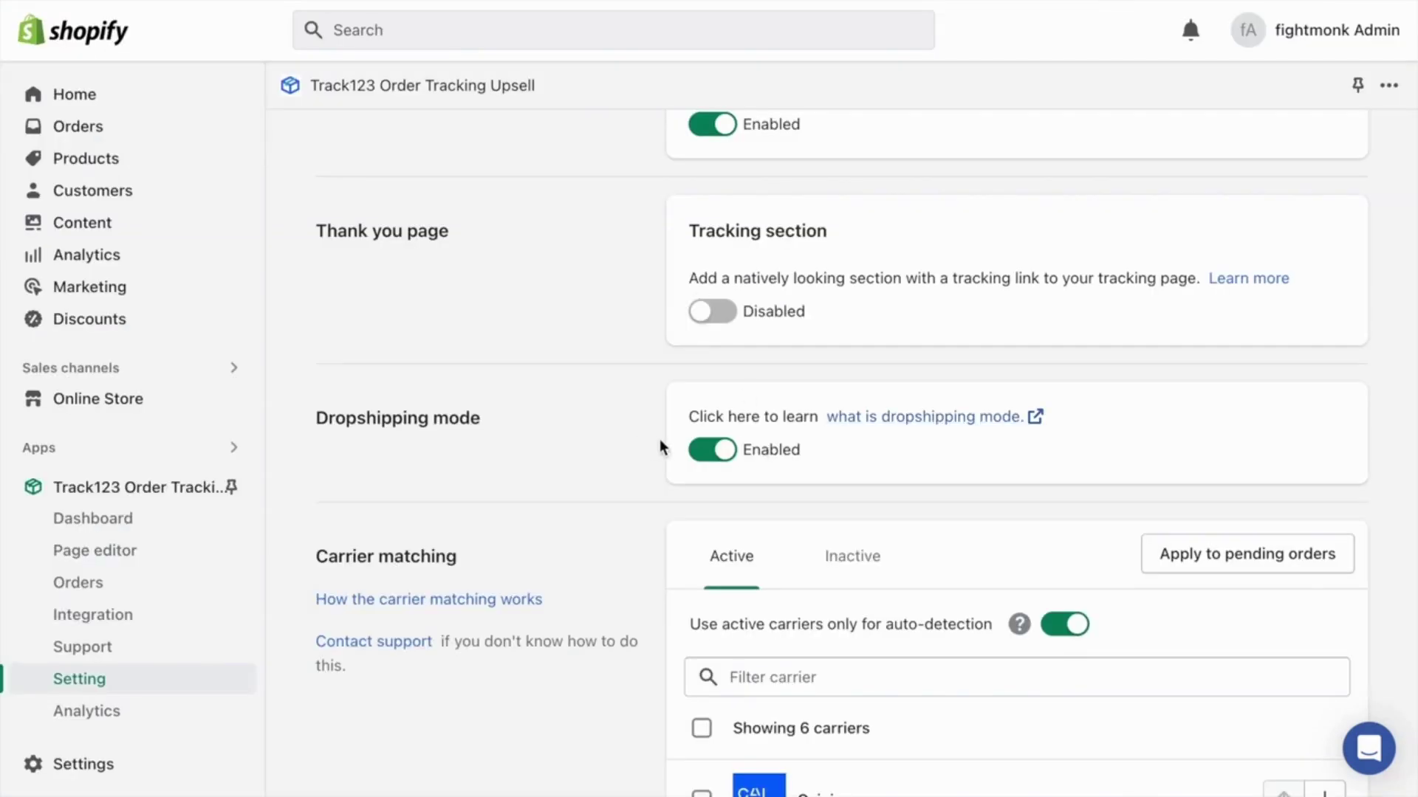
scroll(659, 443, down, 5)
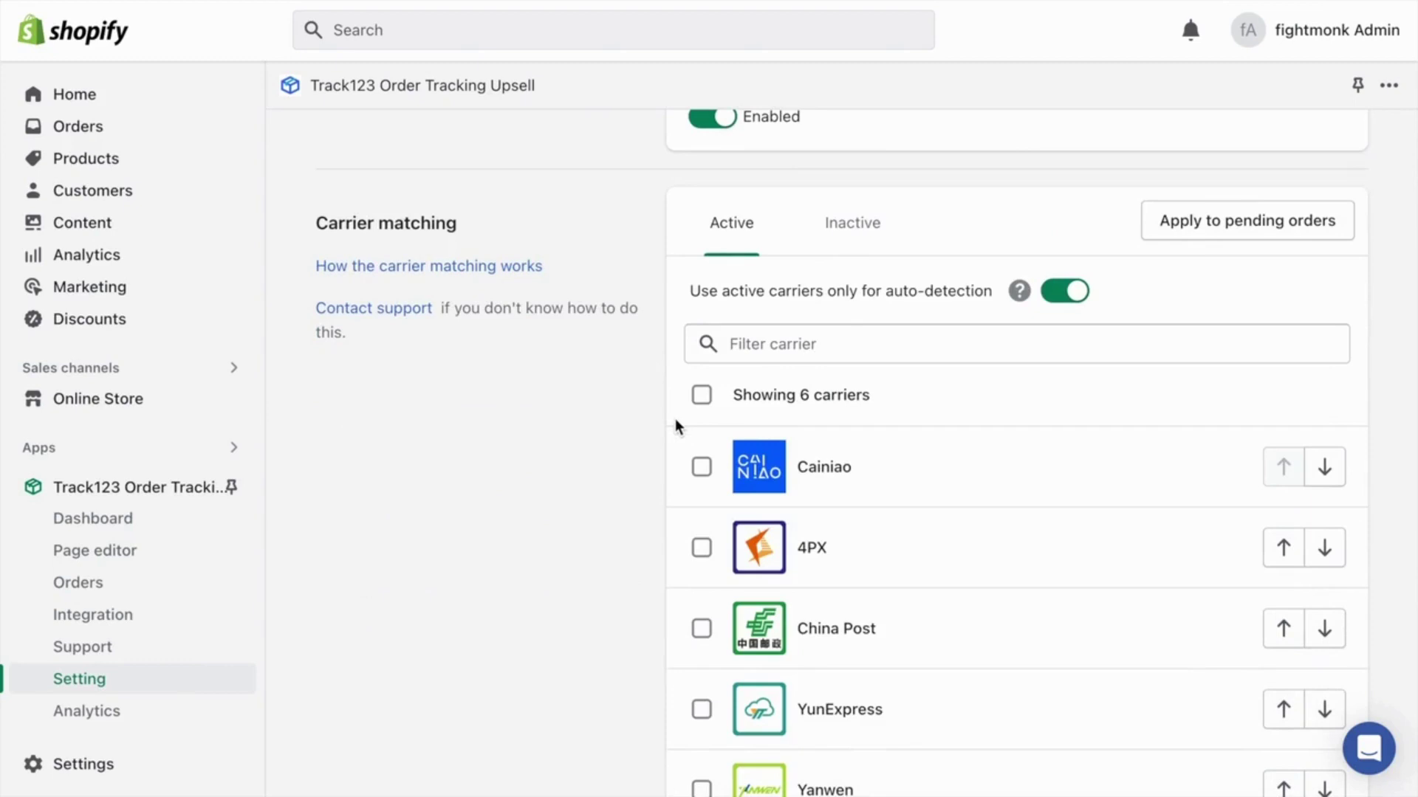
scroll(675, 419, up, 2)
scroll(674, 301, down, 8)
scroll(674, 307, down, 2)
scroll(674, 298, up, 15)
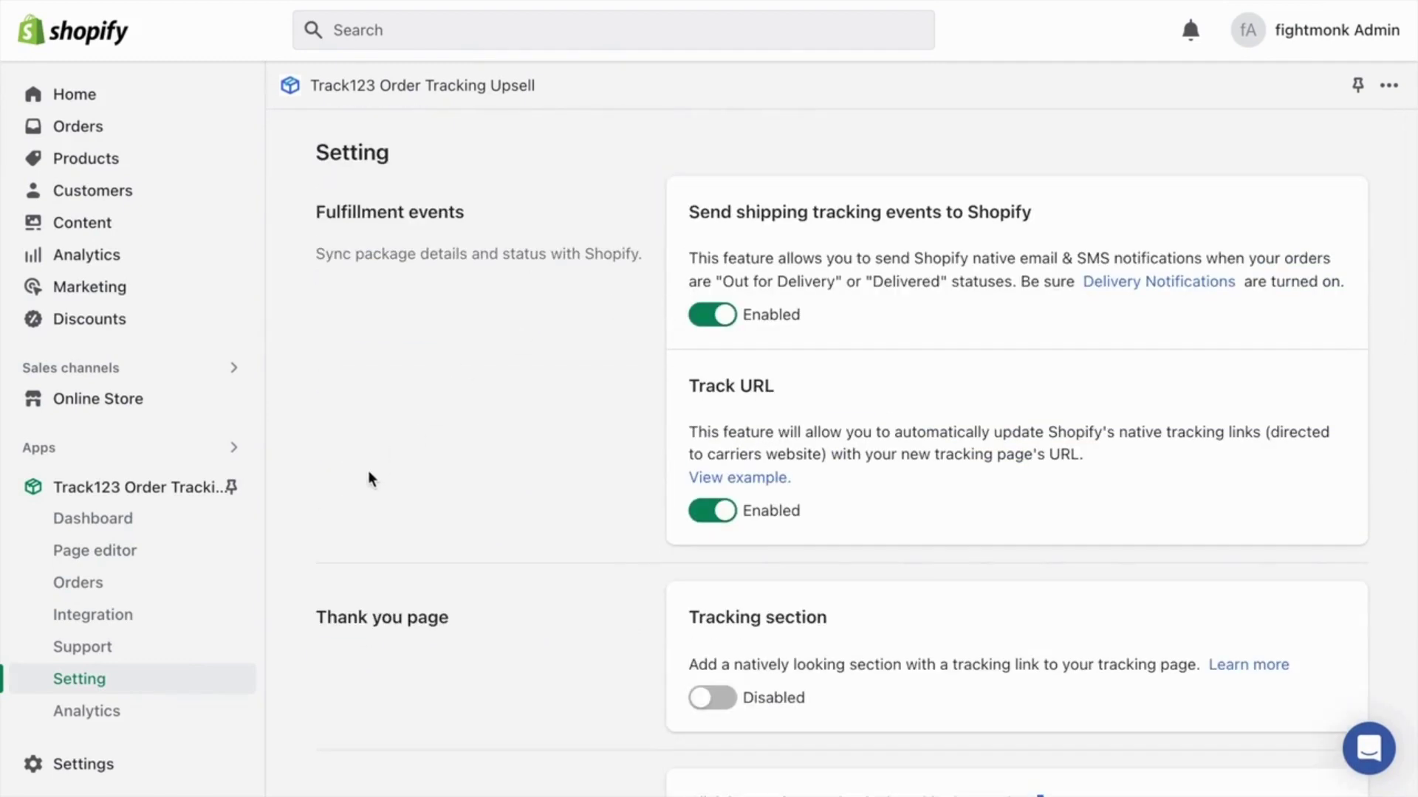
In the Track123 page editor, enable estimated delivery time calculated from order fulfilled time
click(118, 520)
click(139, 553)
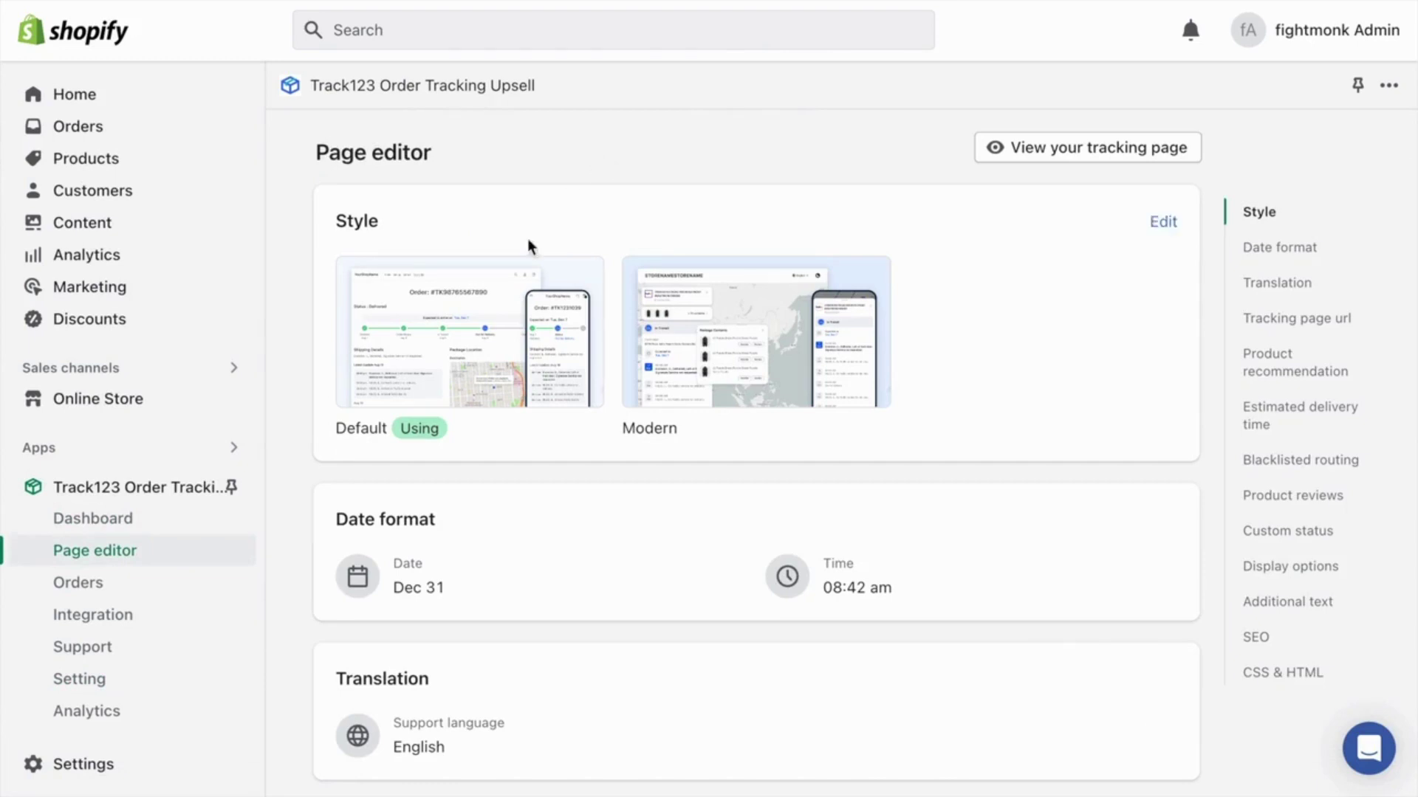
scroll(476, 340, down, 5)
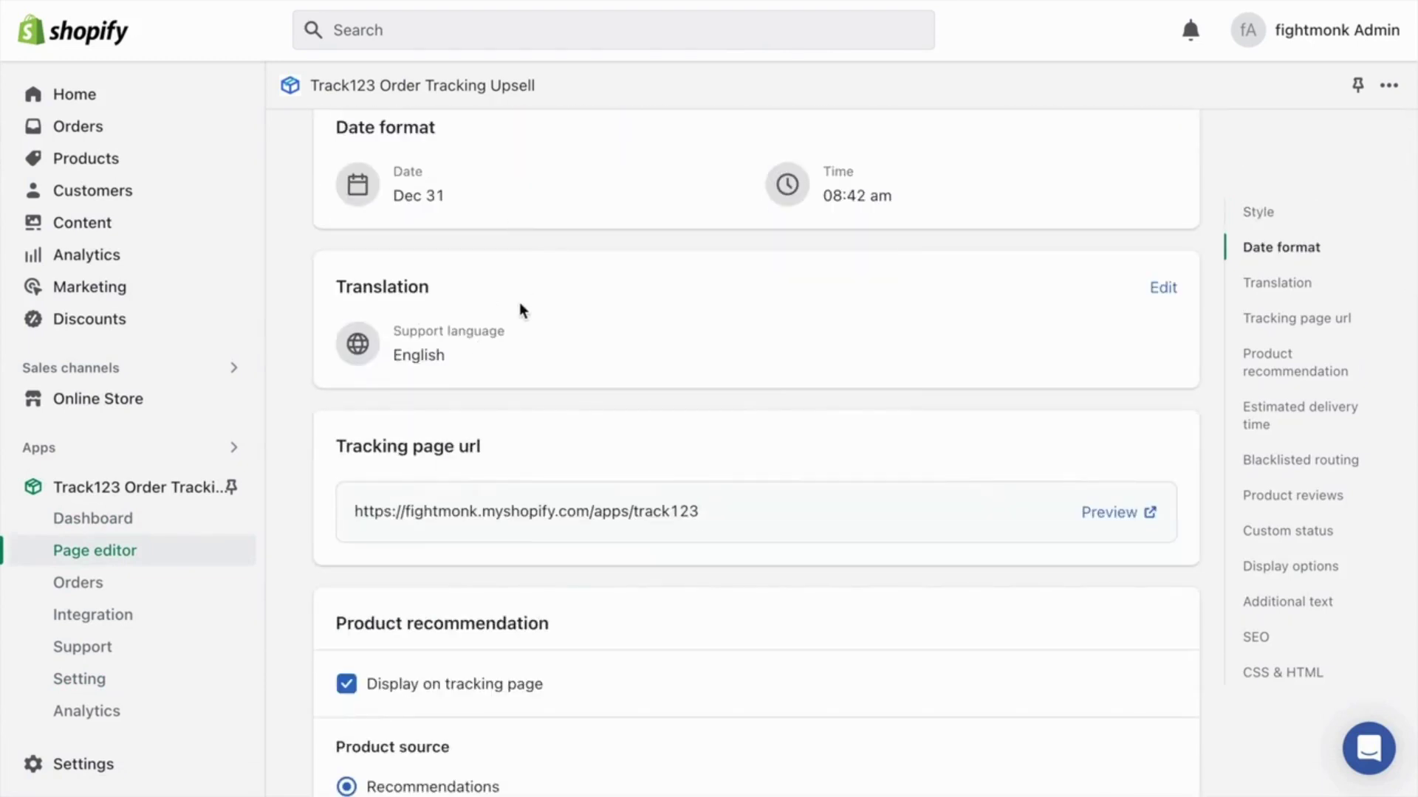
scroll(520, 309, down, 4)
scroll(552, 156, down, 2)
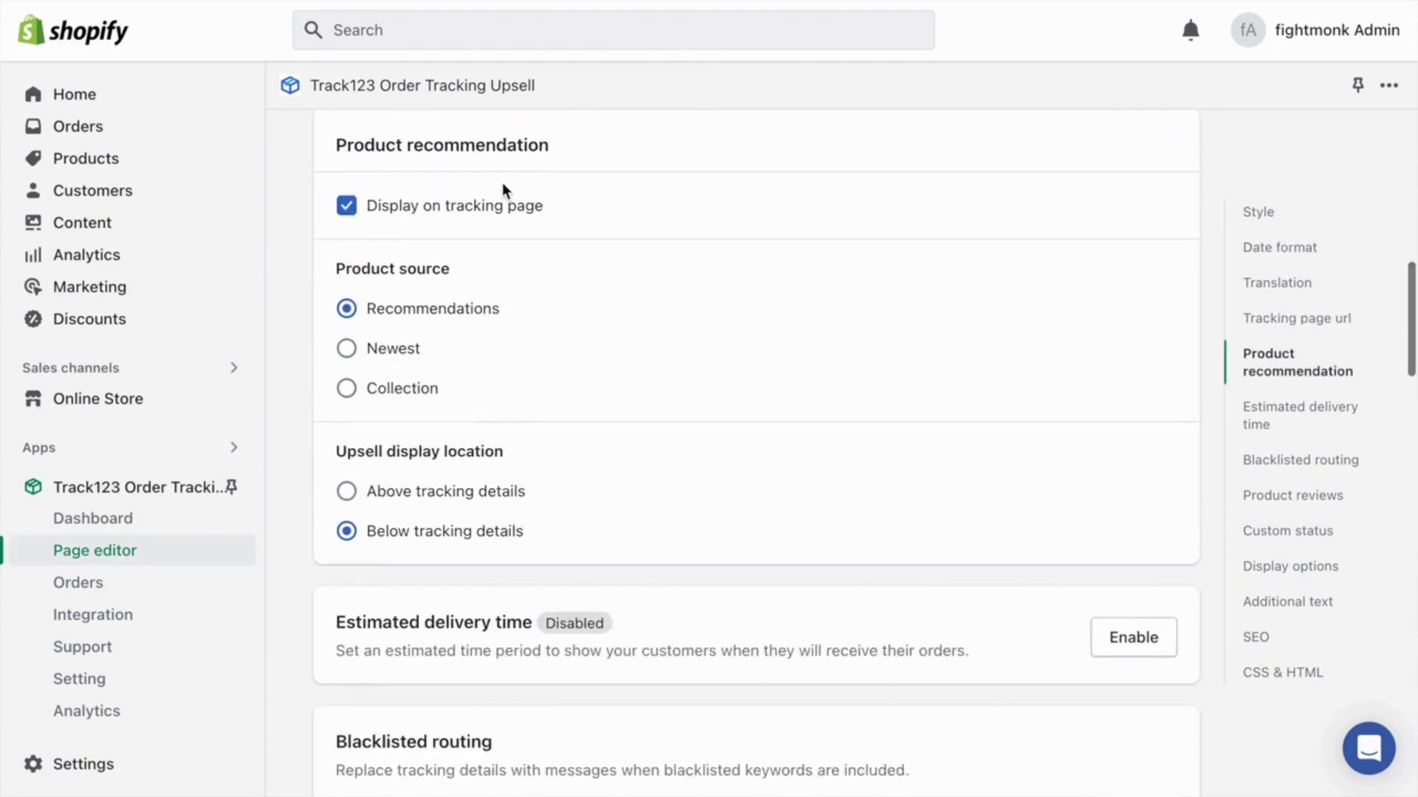
scroll(505, 195, down, 5)
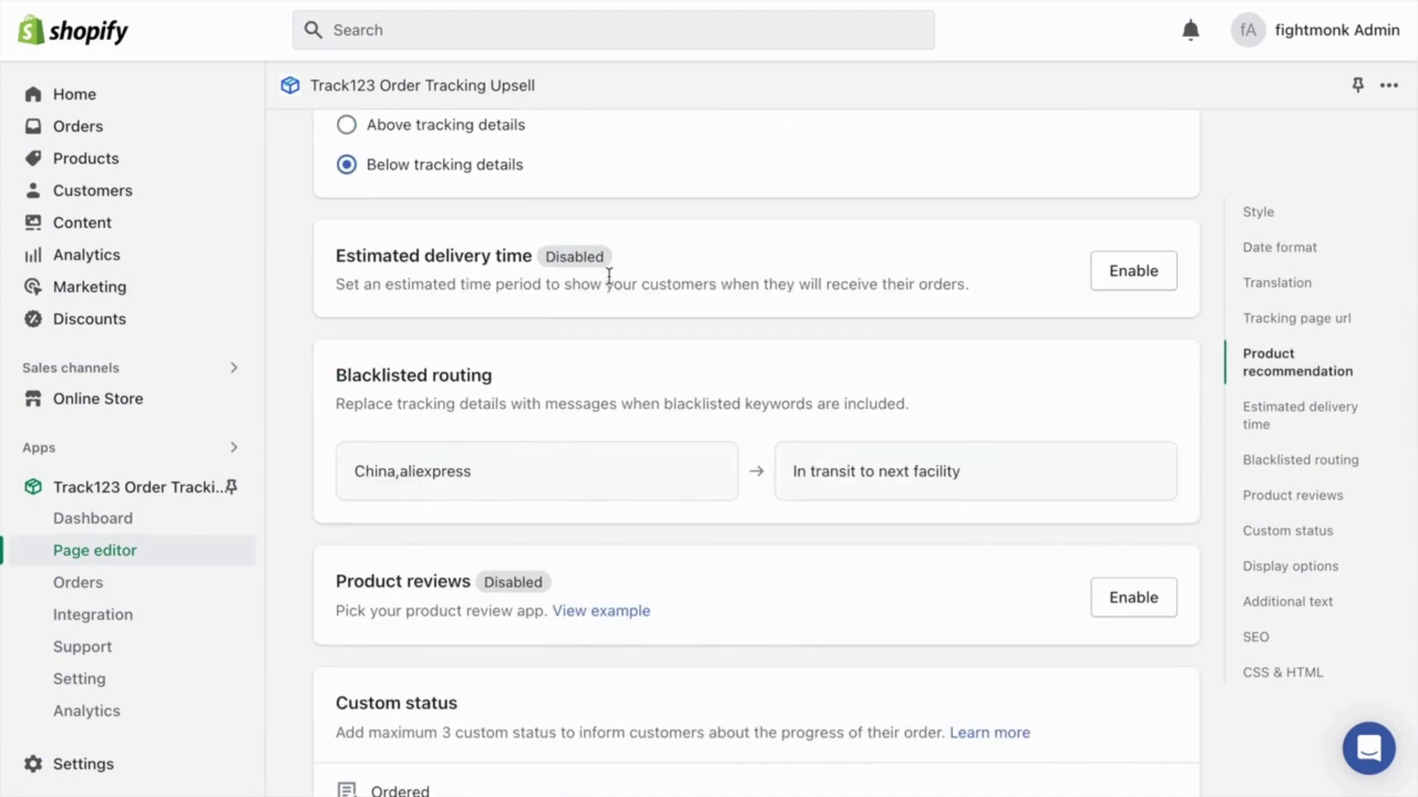
click(1114, 273)
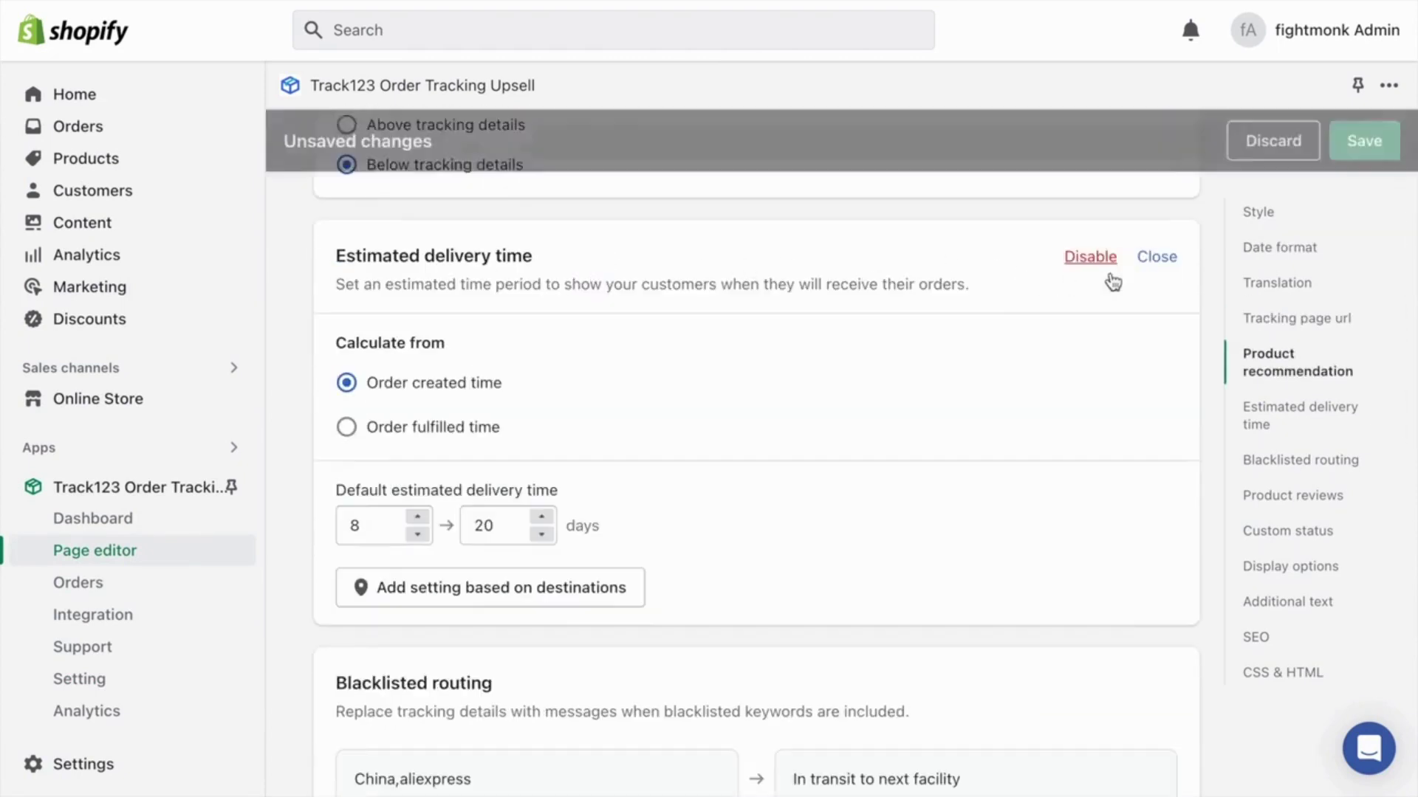
click(347, 428)
Change the estimated delivery range from 8–20 days to 15–30 days
click(377, 515)
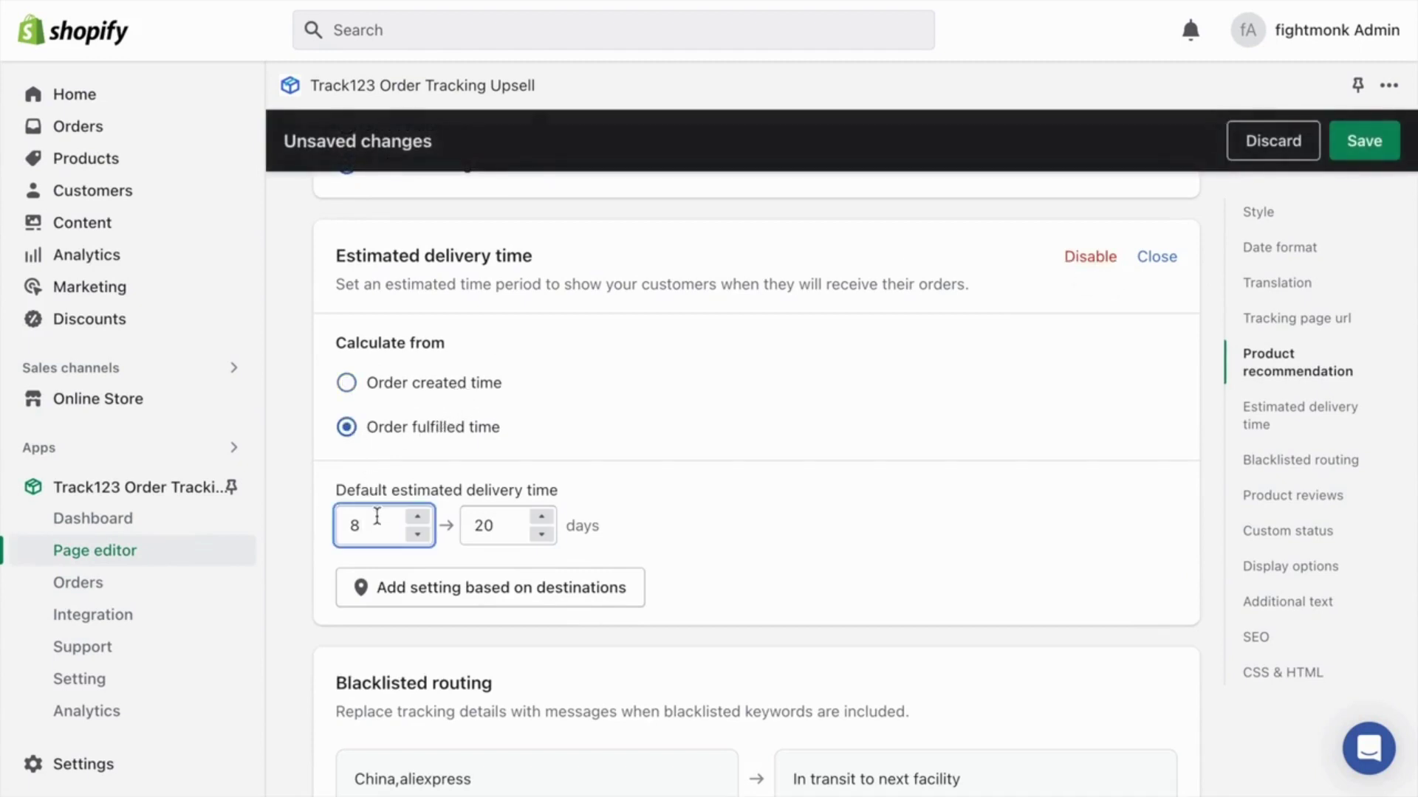
key(BackSpace)
text(15)
click(494, 526)
key(BackSpace)
key(BackSpace)
text(30)
click(924, 239)
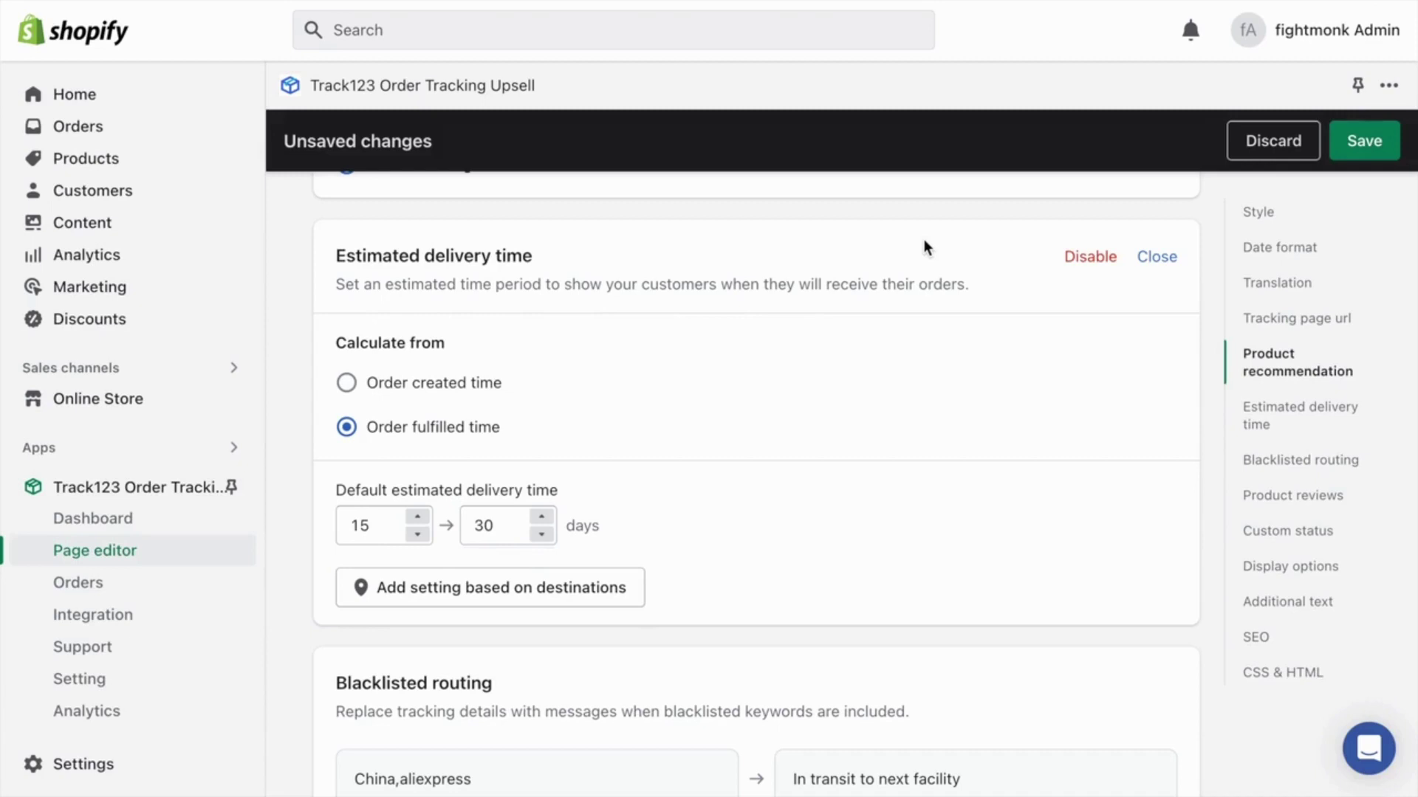
Uncheck 'By order number' under Look up options so orders are found by tracking number only
scroll(535, 321, down, 5)
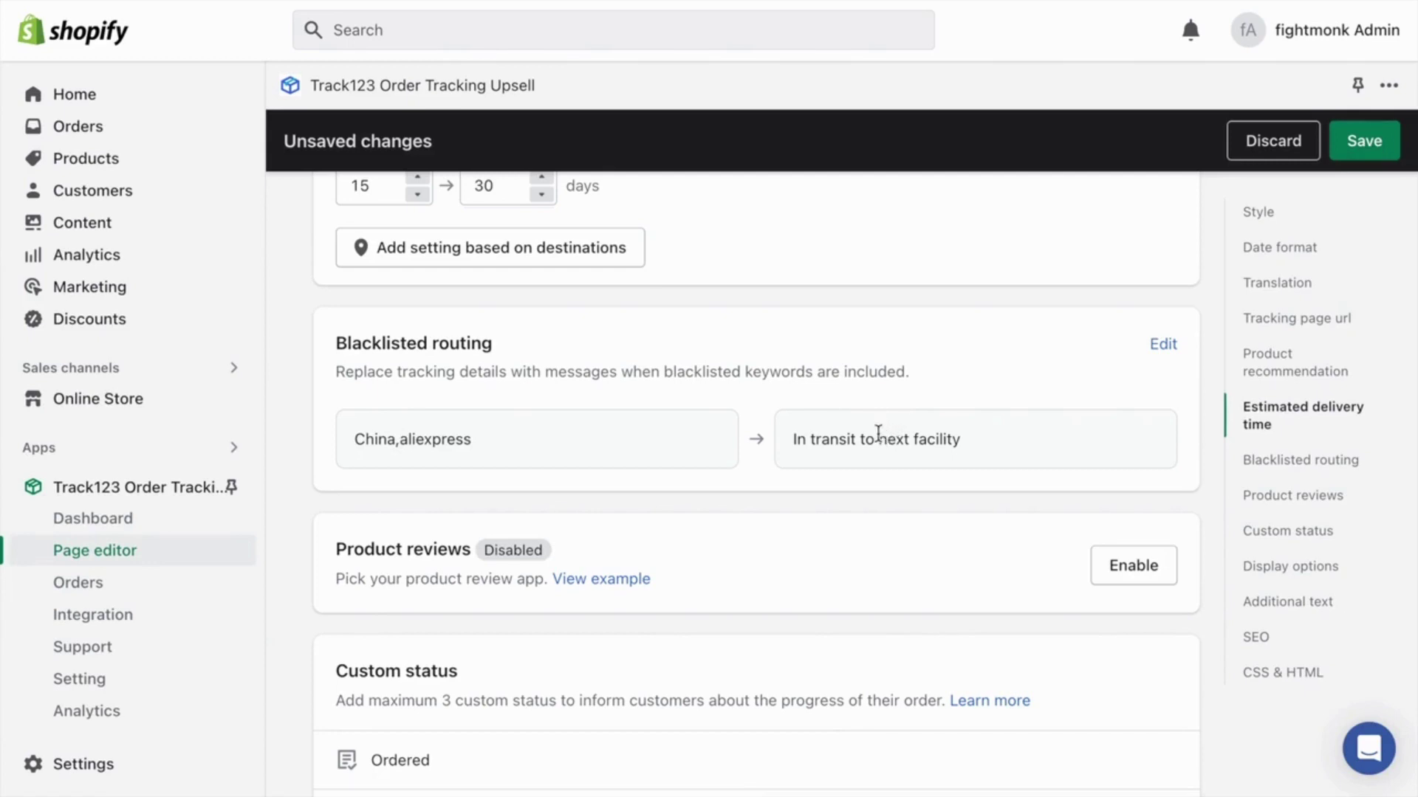
scroll(878, 432, down, 10)
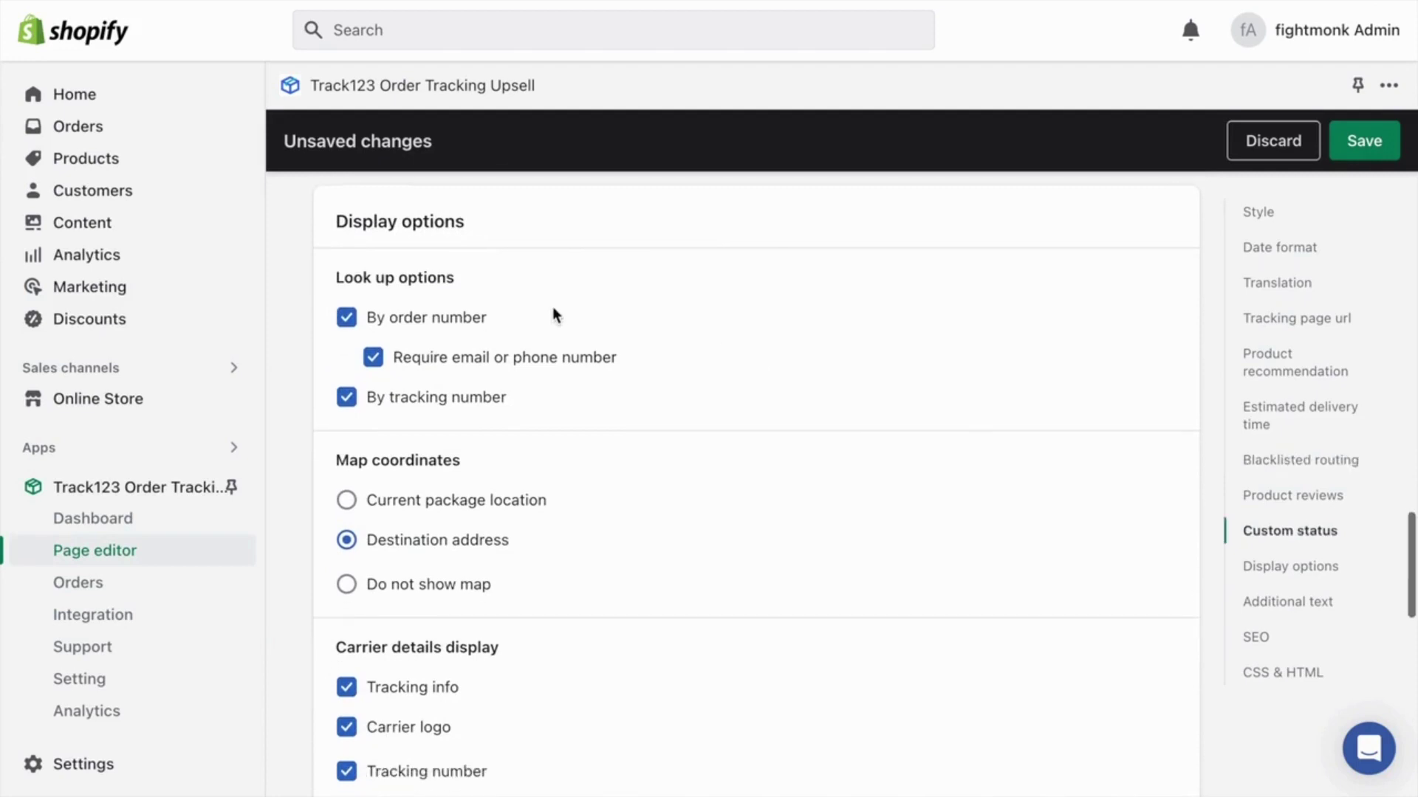
scroll(554, 313, down, 1)
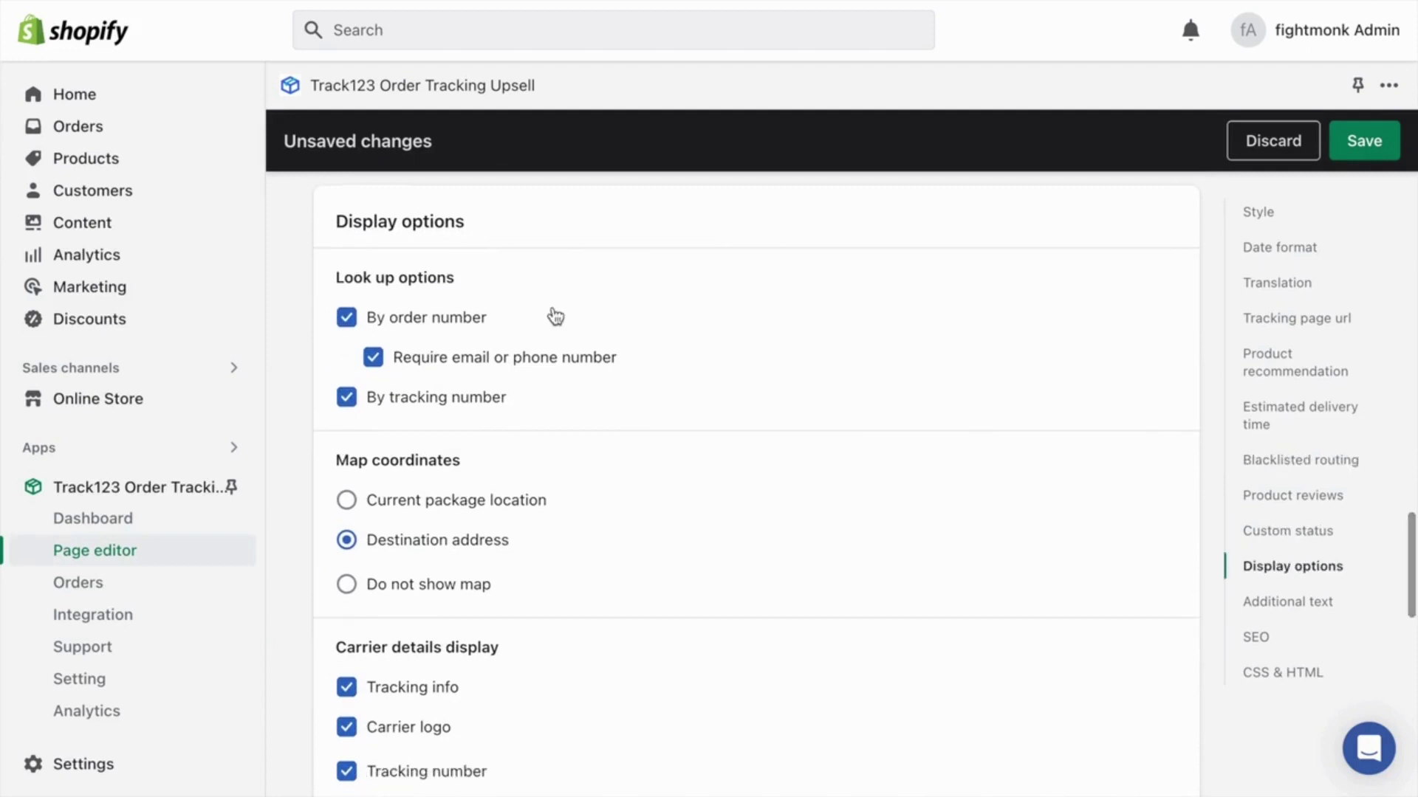
click(360, 322)
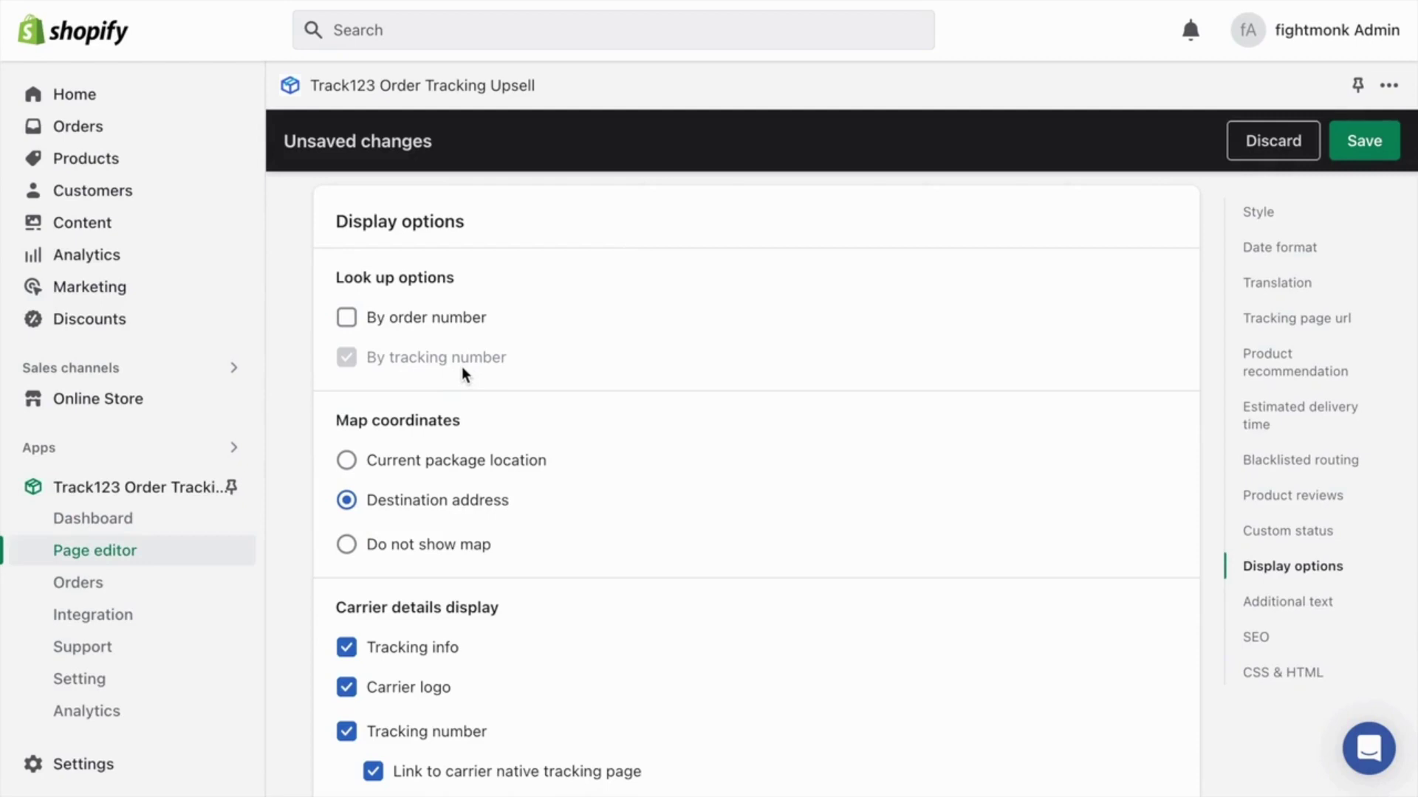
scroll(463, 366, down, 1)
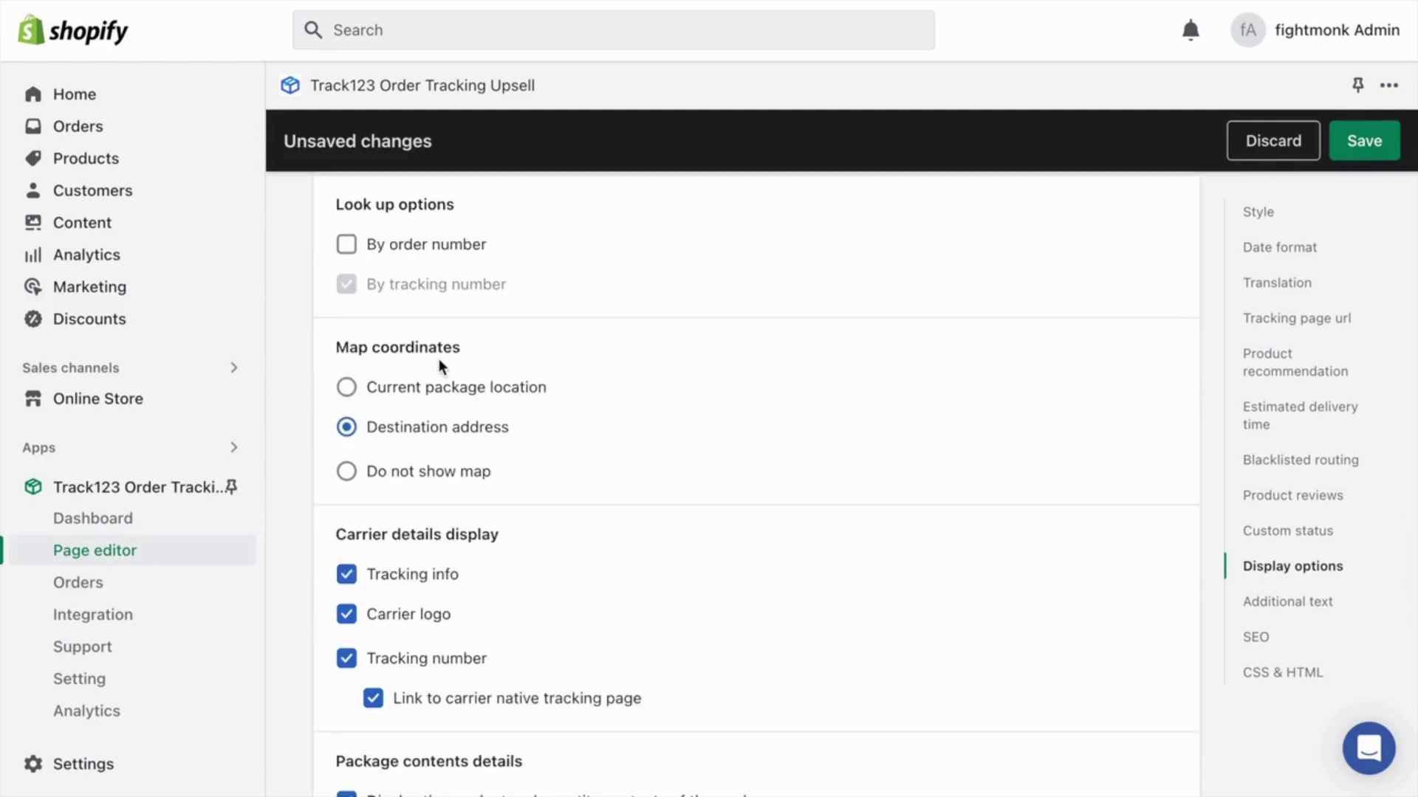
scroll(466, 433, down, 3)
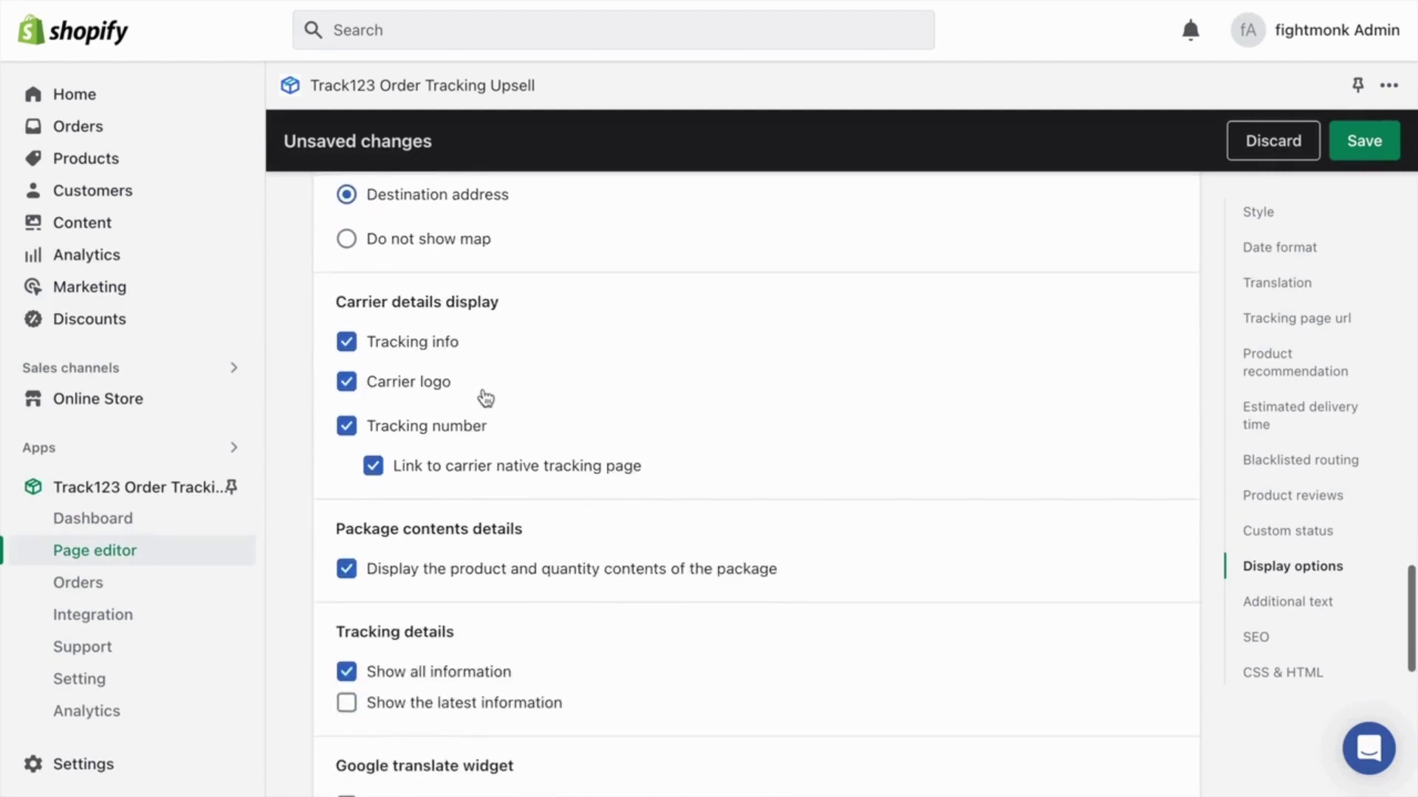
scroll(486, 399, down, 10)
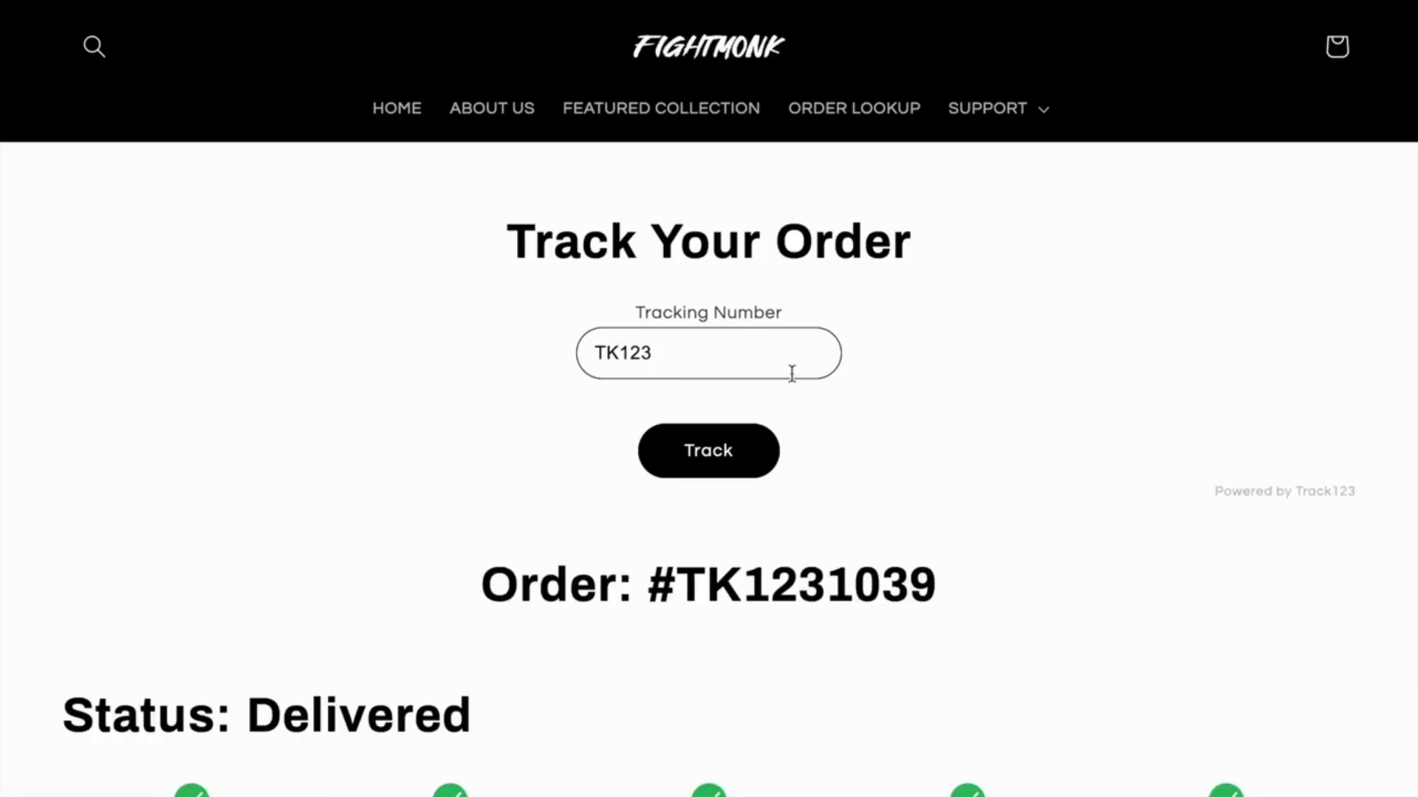
Scroll through the delivered order's status, FedEx shipping history and package contents on the tracking page
scroll(667, 355, down, 6)
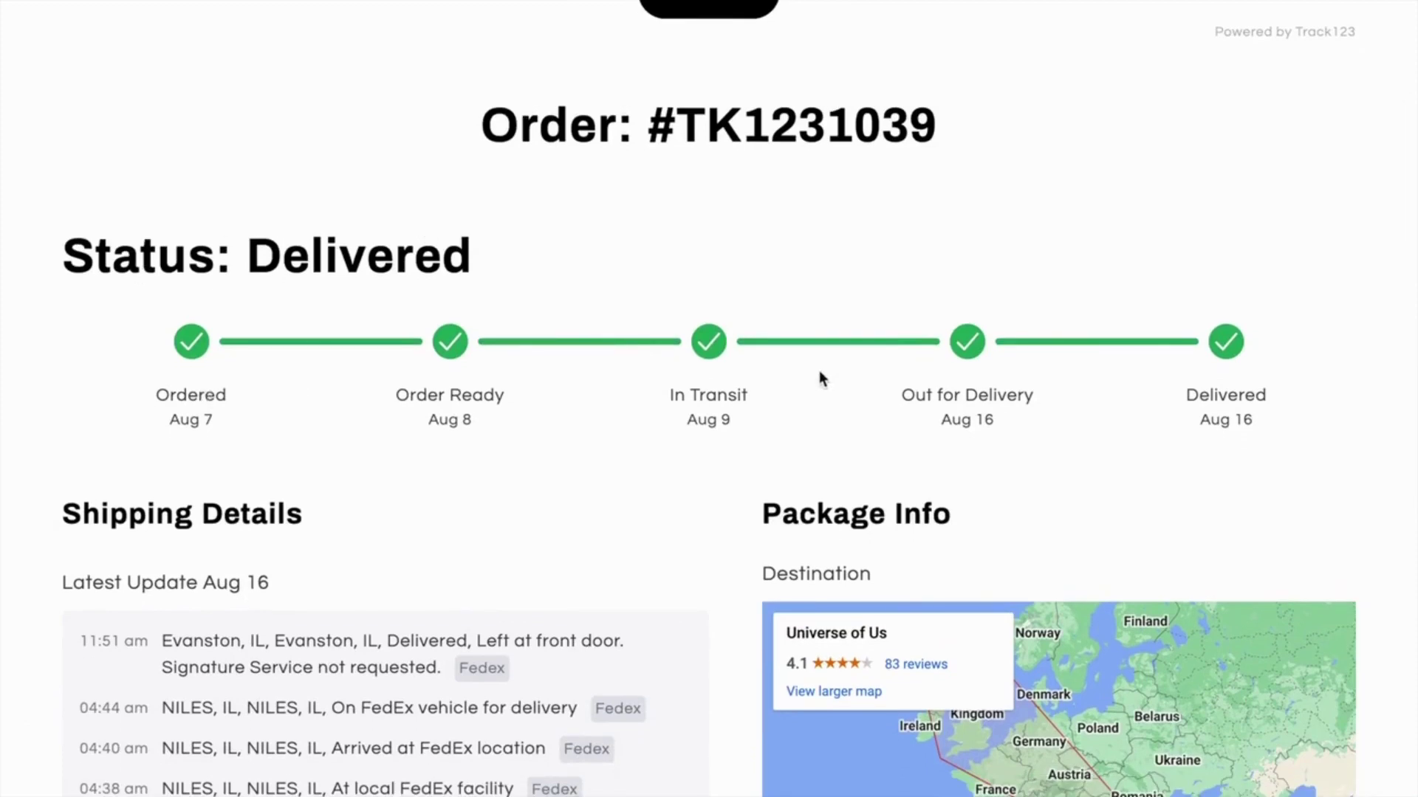
scroll(744, 396, down, 6)
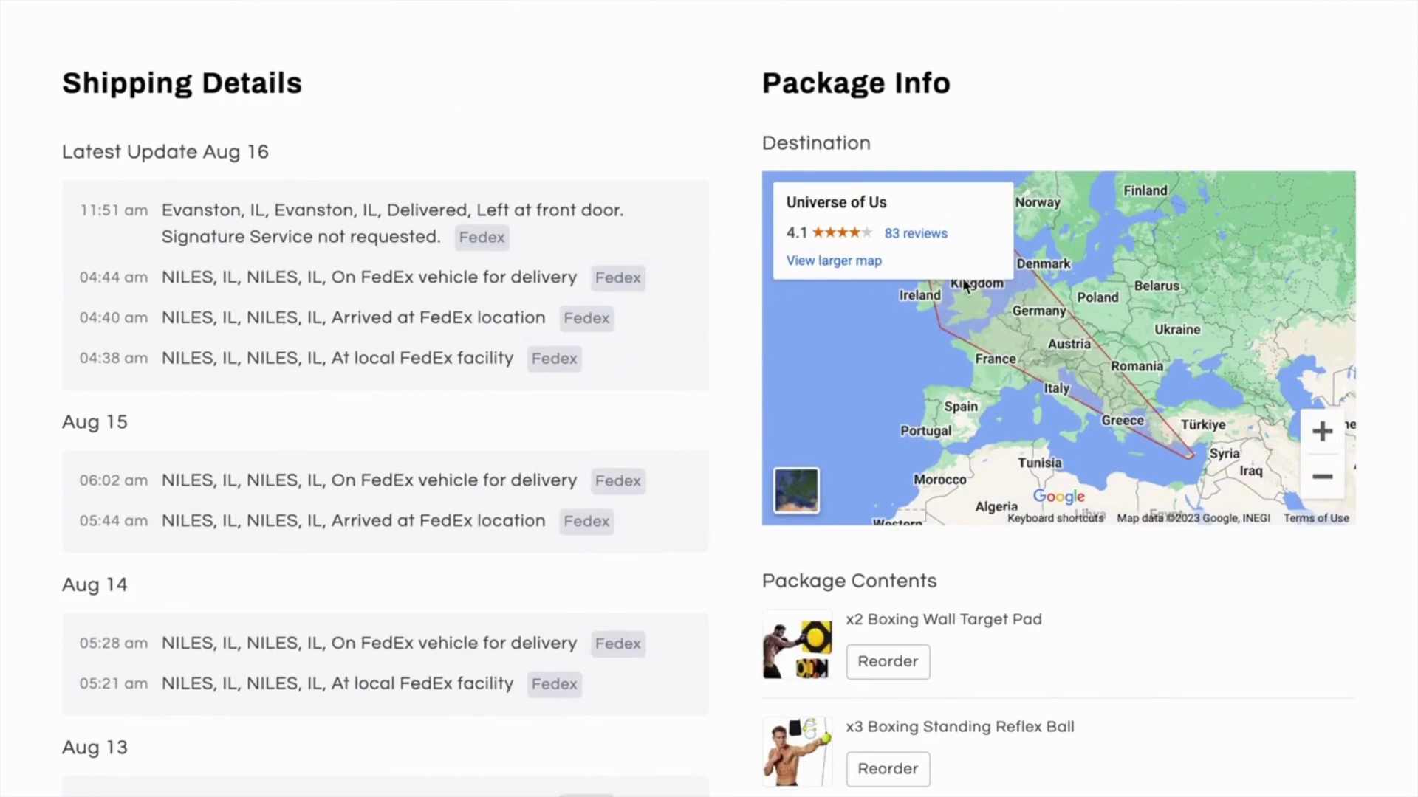
scroll(963, 283, down, 3)
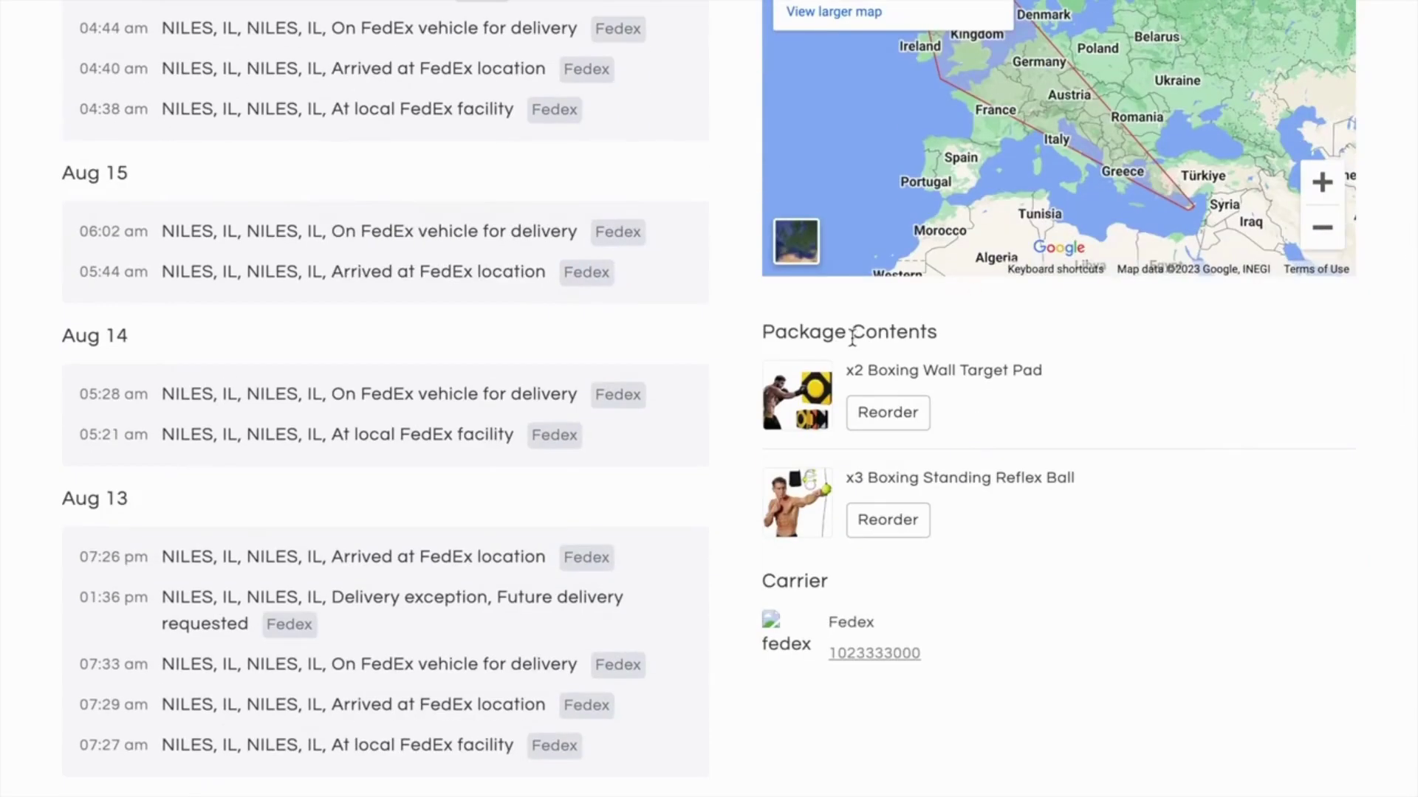
scroll(852, 337, down, 10)
scroll(852, 336, up, 20)
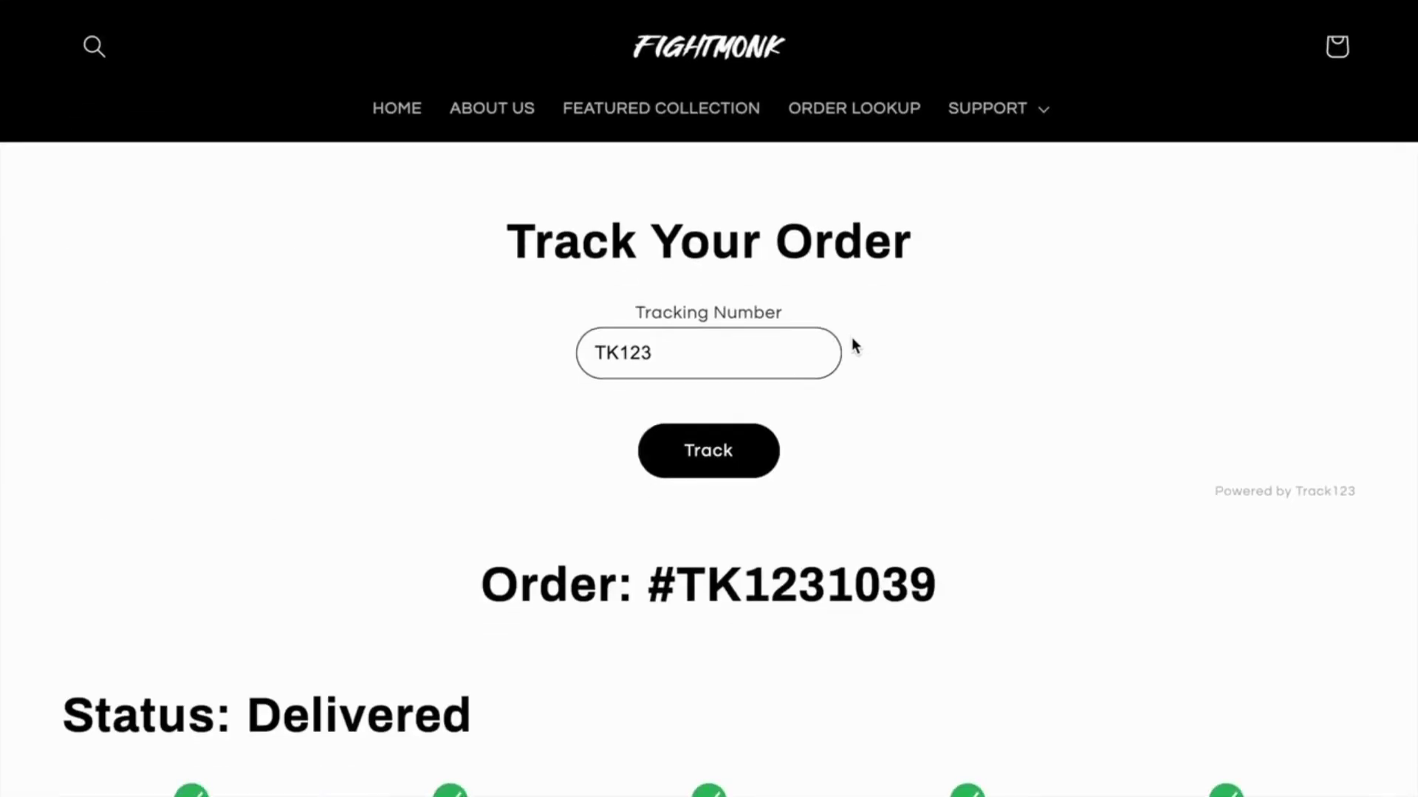